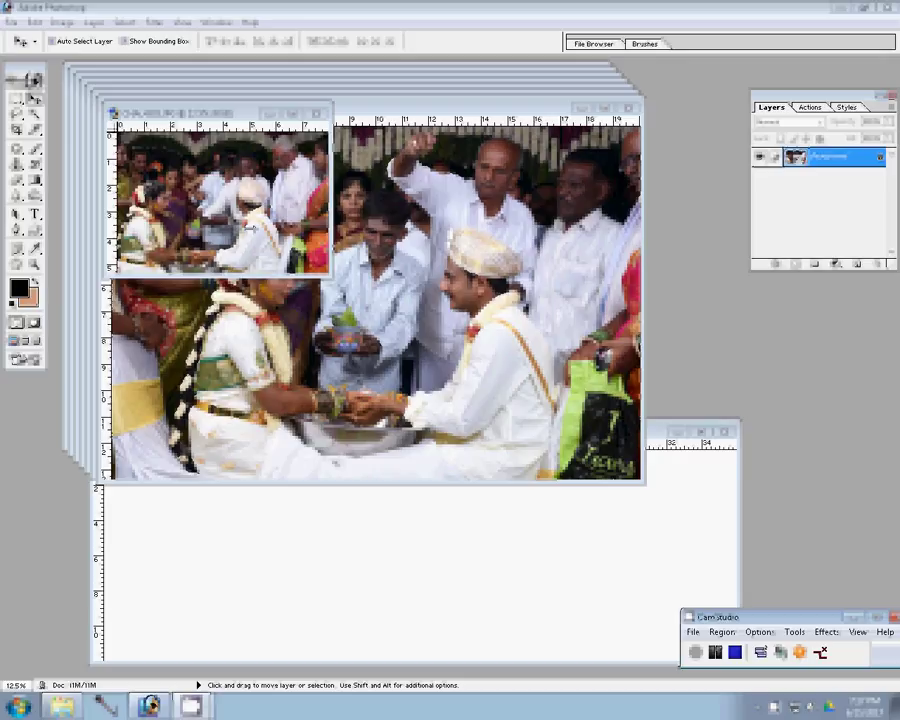
- Resize the first wedding photo, place it in the layout's bottom-right corner, and close the source unsaved
{"action": "left_click", "coordinate": [62, 22]}
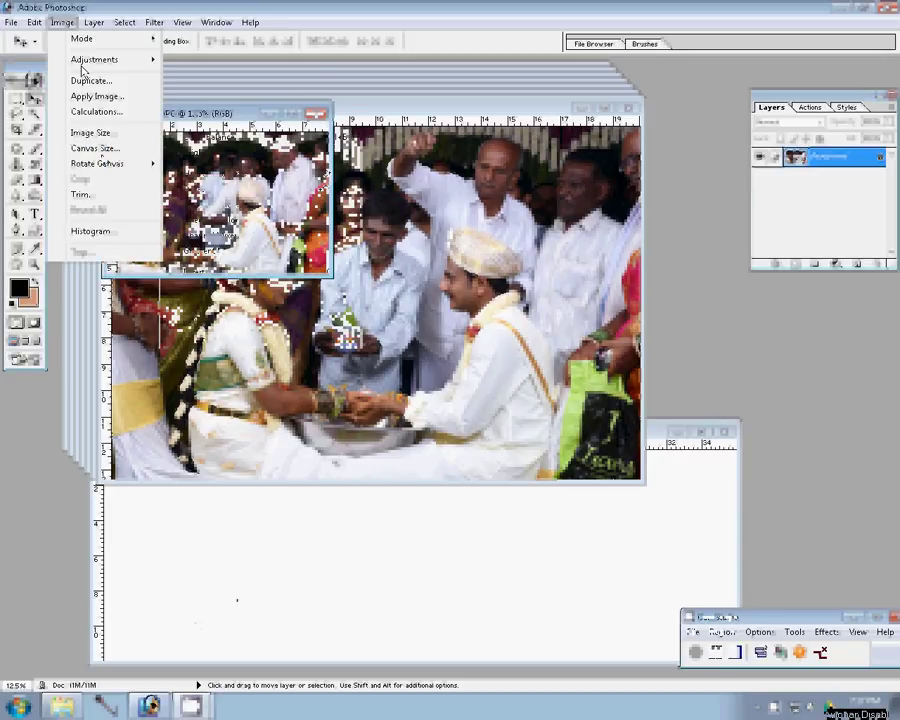
{"action": "left_click", "coordinate": [97, 137]}
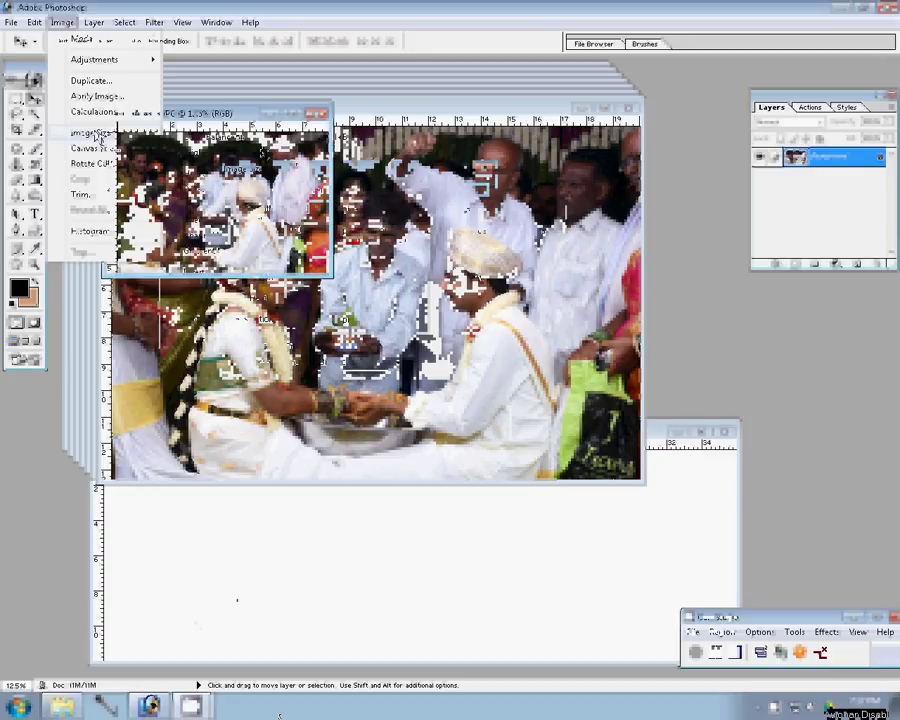
{"action": "mouse_move", "coordinate": [237, 600]}
{"action": "left_mouse_down"}
{"action": "mouse_move", "coordinate": [669, 548]}
{"action": "mouse_move", "coordinate": [659, 606]}
{"action": "left_mouse_up"}
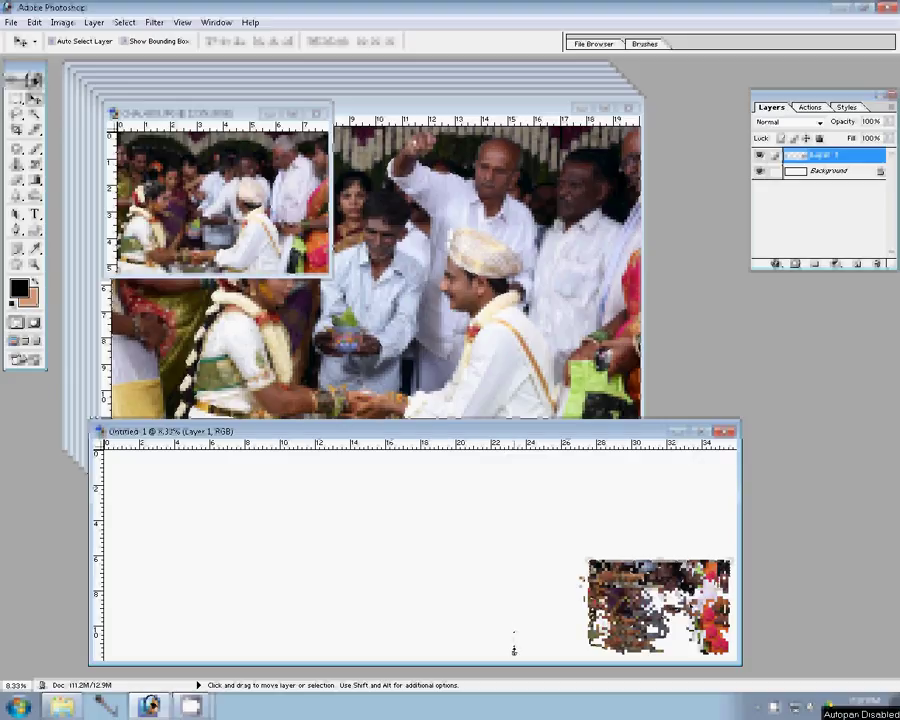
{"action": "left_click", "coordinate": [326, 130]}
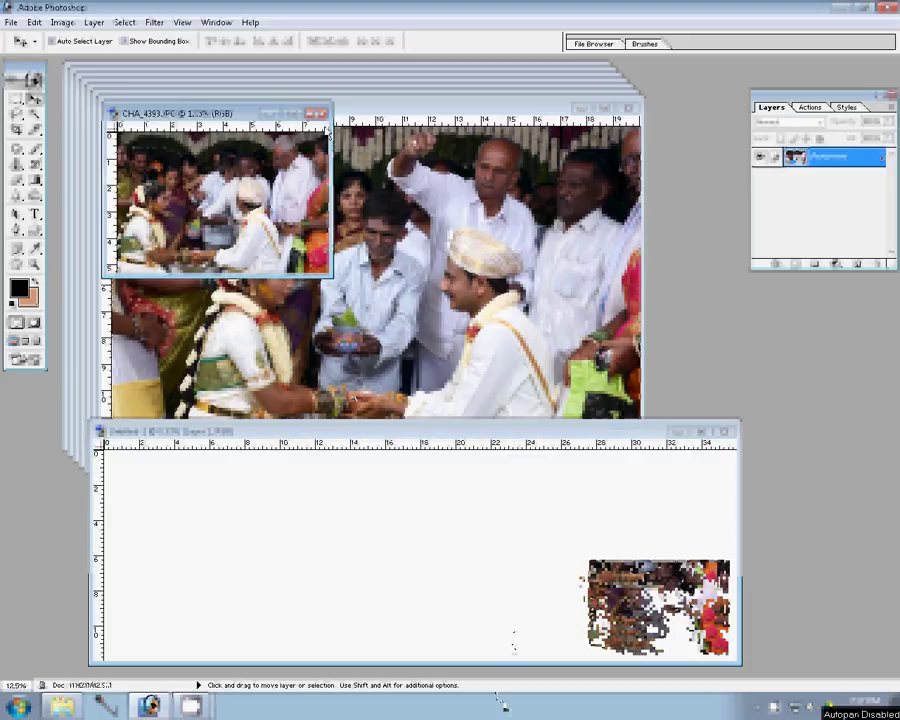
{"action": "left_click", "coordinate": [316, 113]}
{"action": "left_click", "coordinate": [457, 272]}
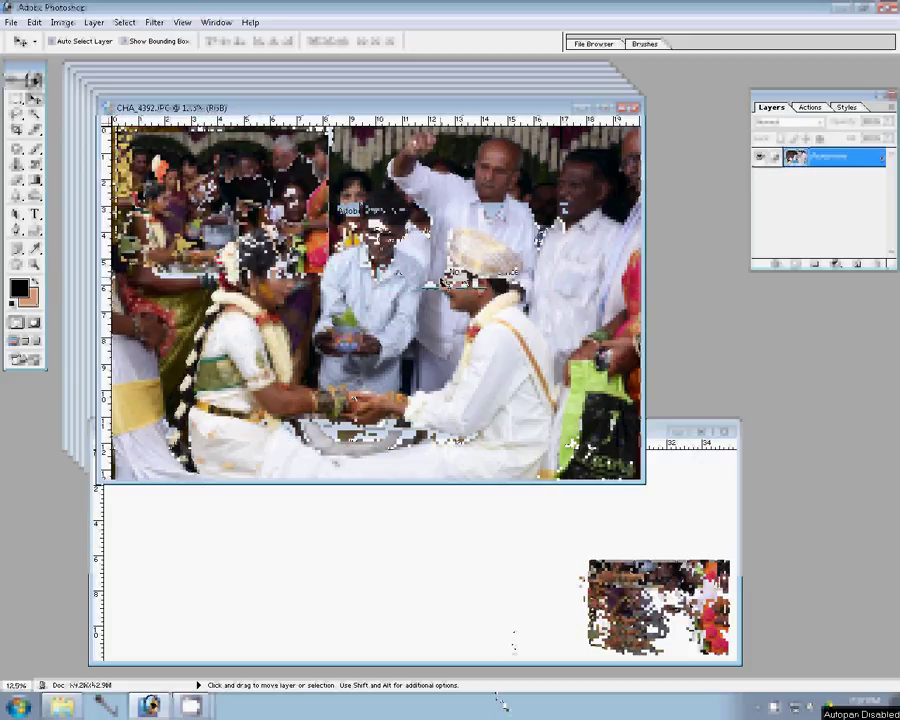
- Resize the next wedding photo, place it in the layout's top-right, and close its source
{"action": "key", "text": "ctrl+alt+i"}
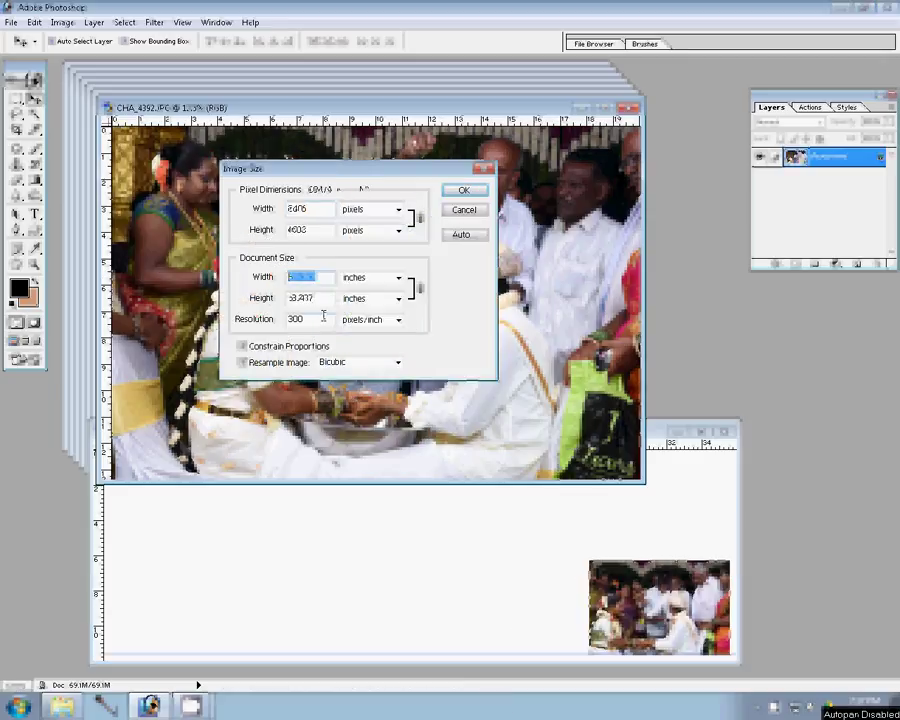
{"action": "left_click", "coordinate": [462, 190]}
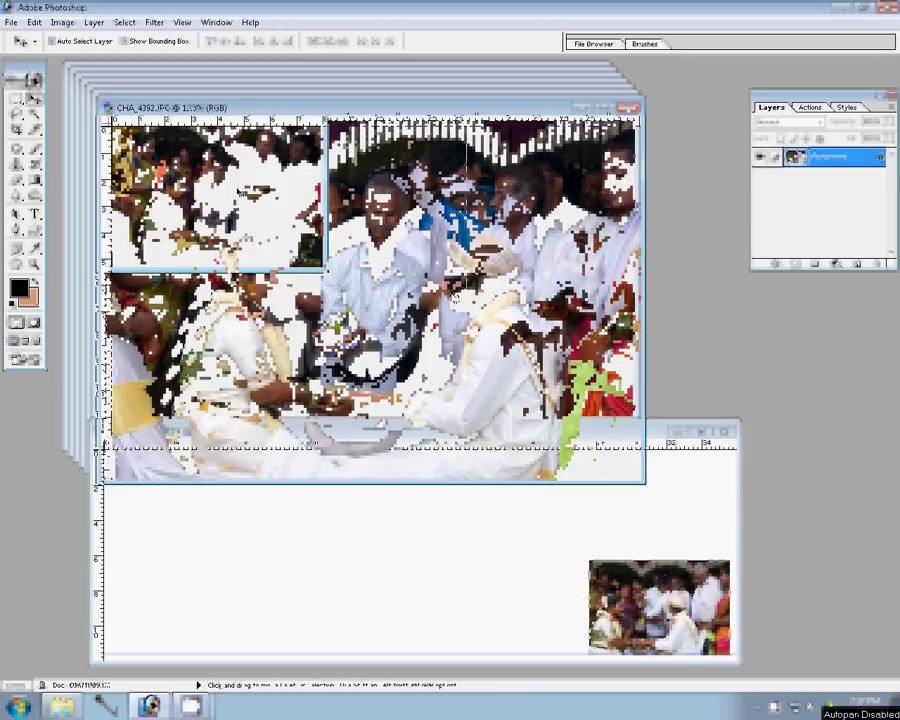
{"action": "left_click_drag", "start_coordinate": [681, 507], "coordinate": [677, 507]}
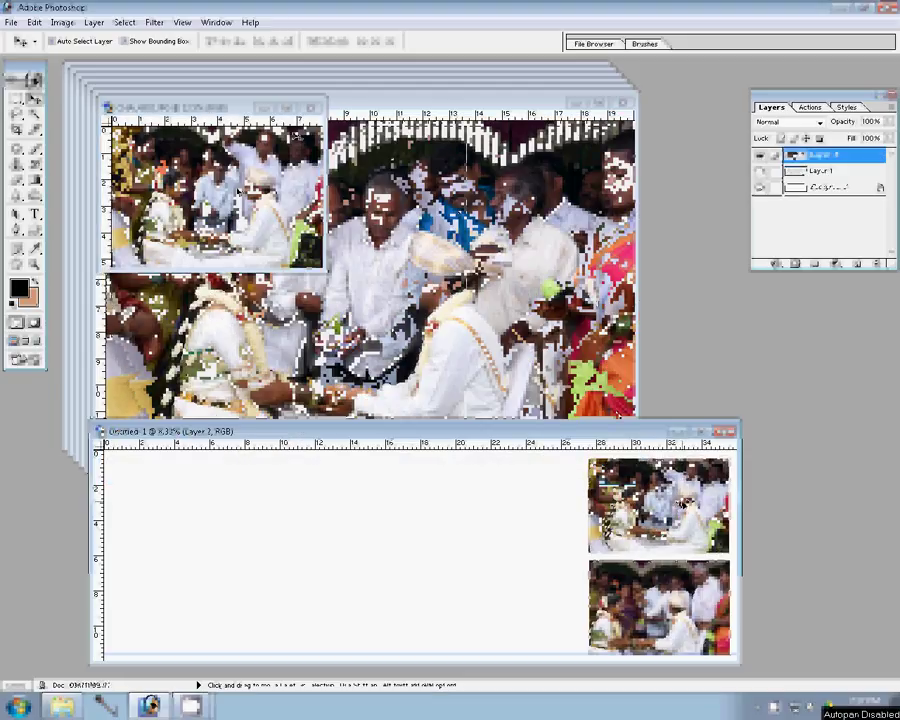
{"action": "left_click", "coordinate": [310, 107]}
- Resize CHA_4391, place it in the layout's top middle slot, and discard the source
{"action": "key", "text": "n"}
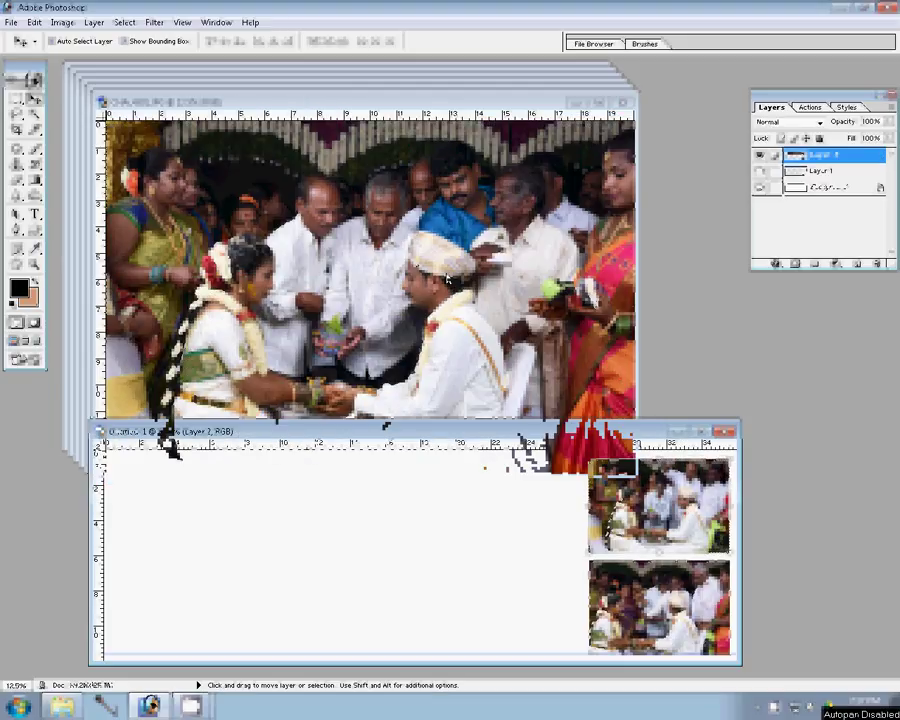
{"action": "left_click", "coordinate": [385, 415]}
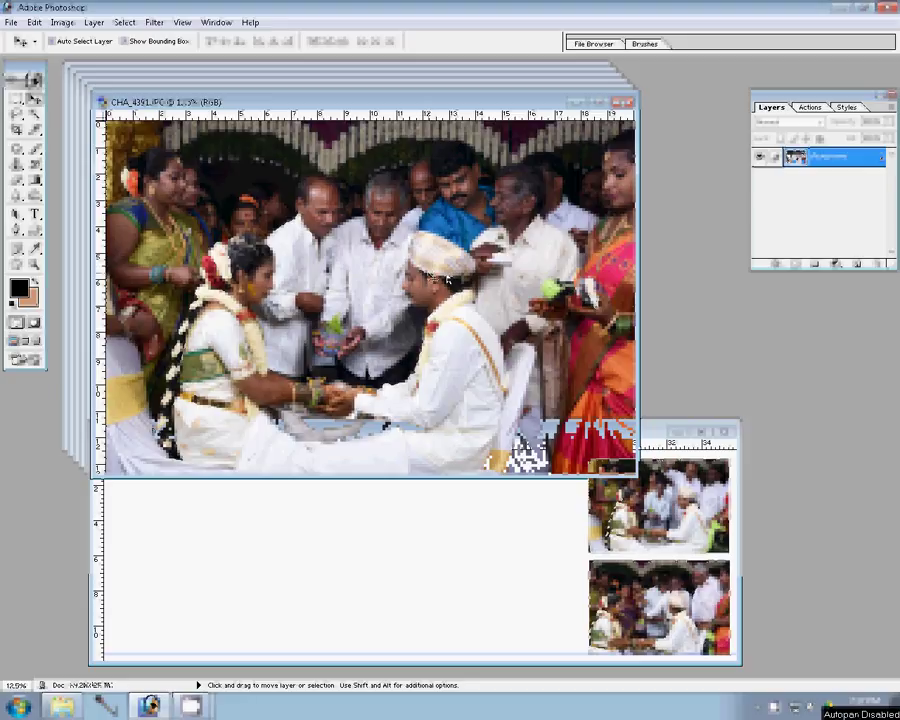
{"action": "key", "text": "ctrl+alt+i"}
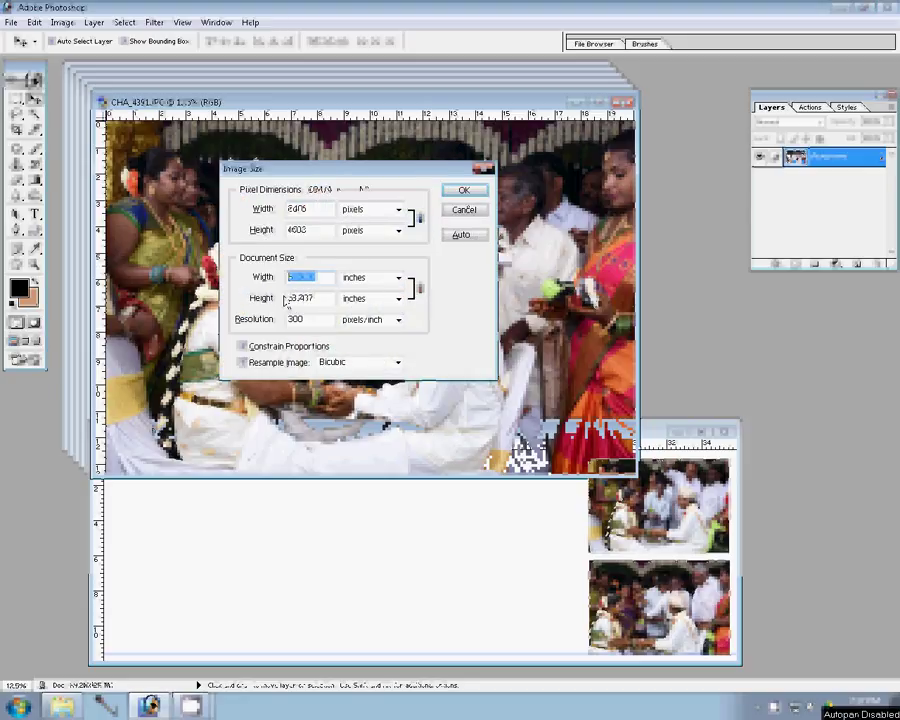
{"action": "key", "text": "Return"}
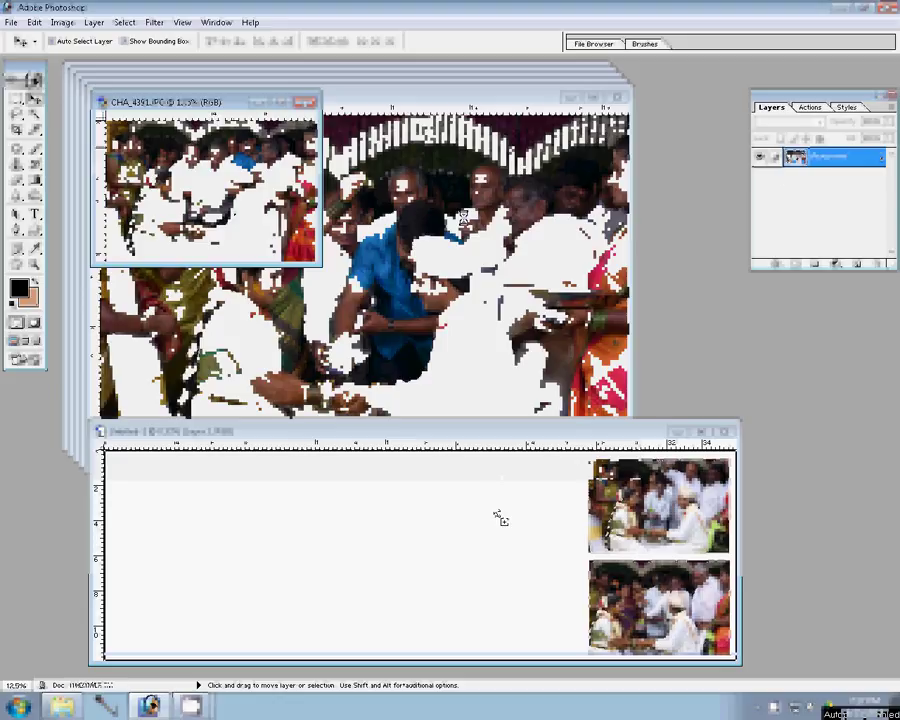
{"action": "left_click_drag", "start_coordinate": [463, 215], "coordinate": [500, 518]}
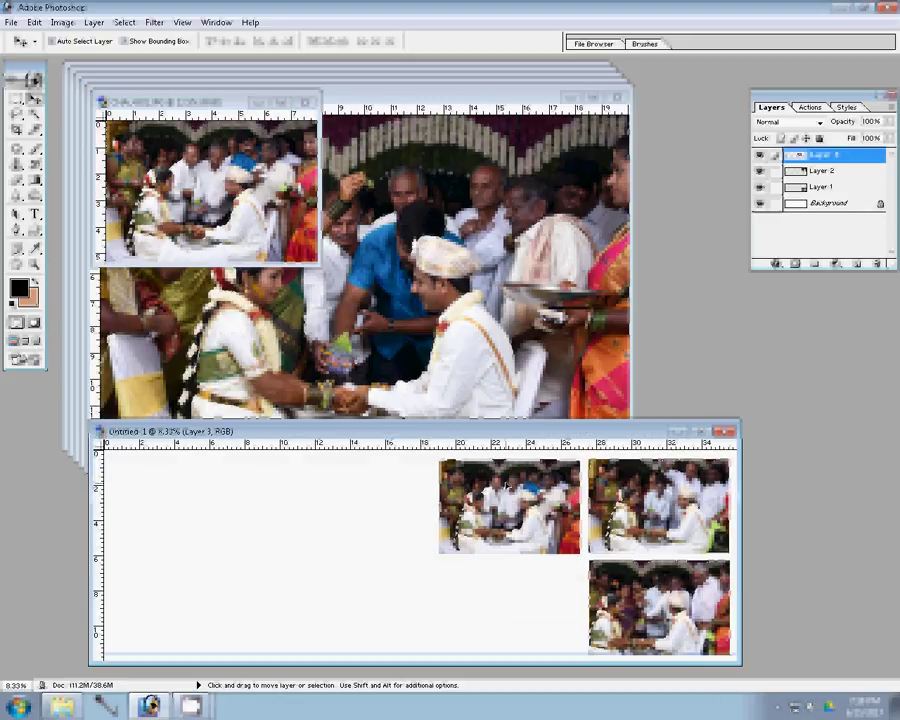
{"action": "left_click", "coordinate": [307, 102]}
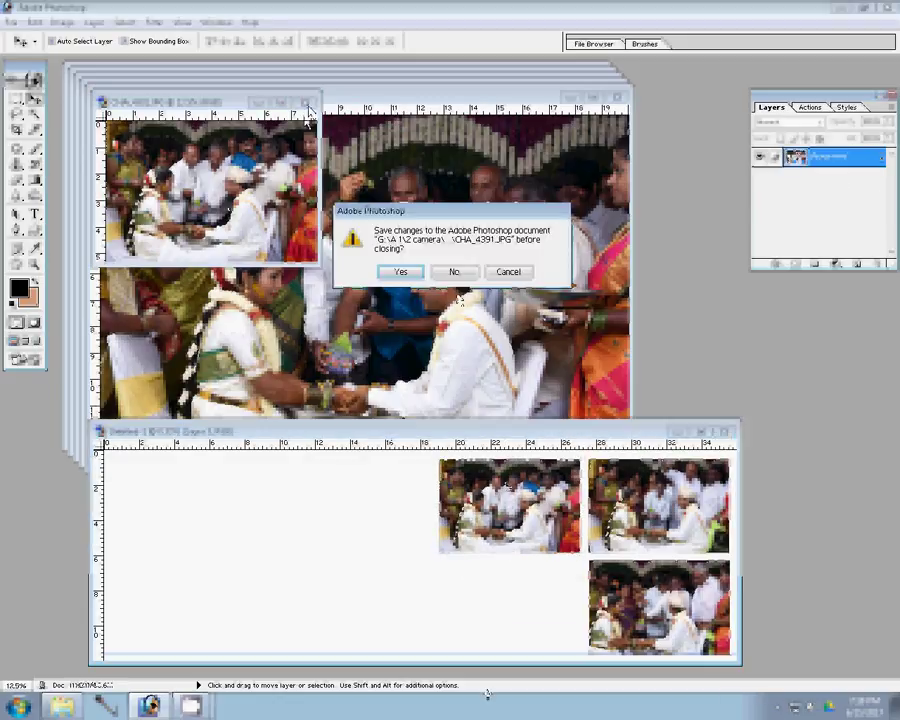
{"action": "left_click", "coordinate": [455, 273]}
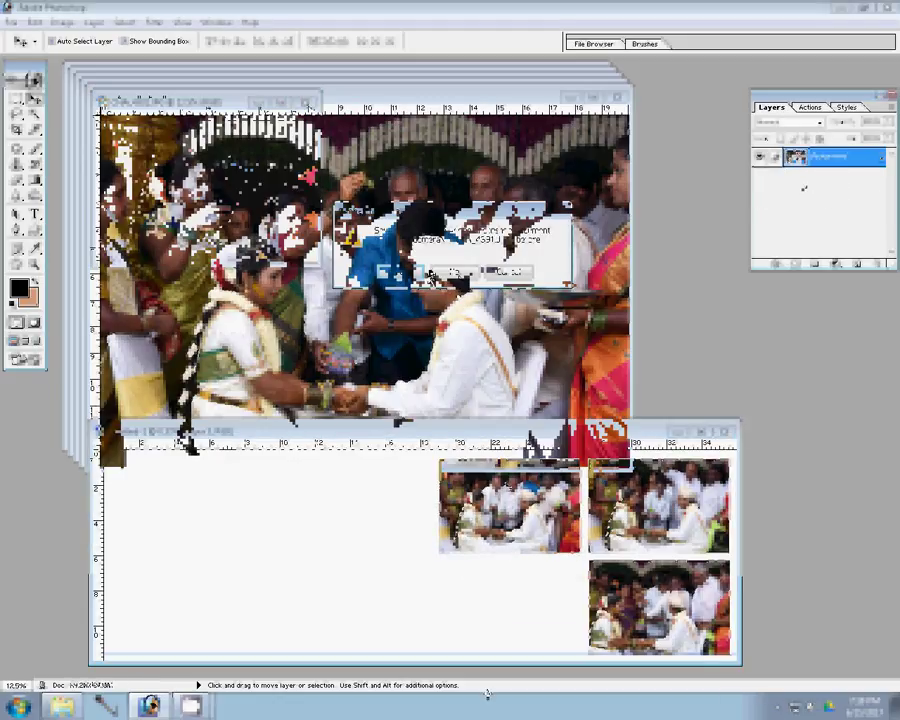
- Resize CHA_4390 with a value of 6900 and place it in the lower middle slot
{"action": "key", "text": "ctrl+alt+i"}
{"action": "type", "text": "6900"}
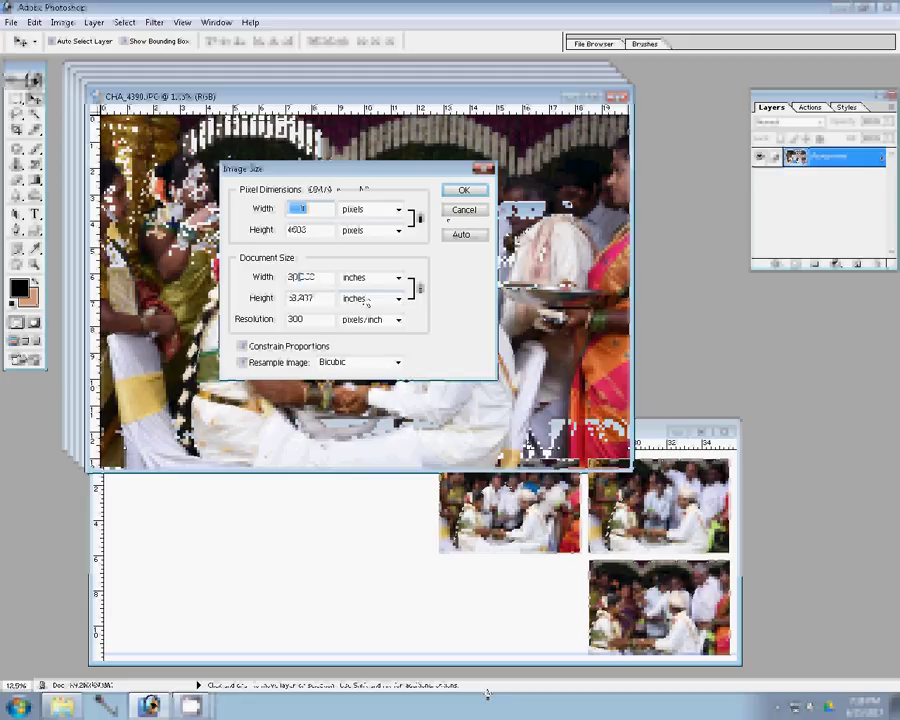
{"action": "left_click", "coordinate": [452, 197]}
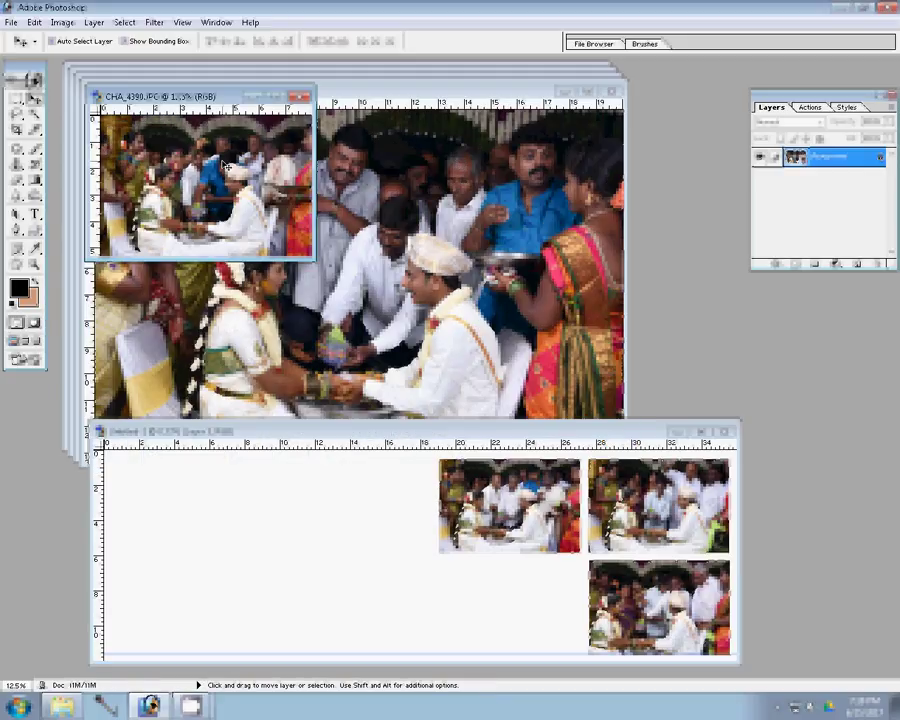
{"action": "left_click_drag", "start_coordinate": [497, 598], "coordinate": [430, 622]}
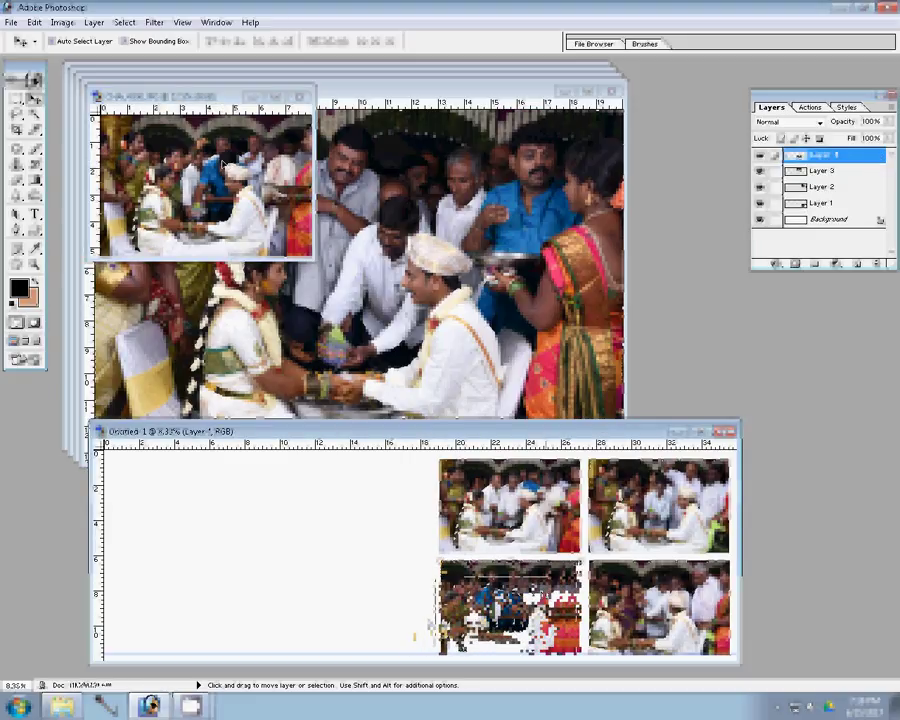
{"action": "left_click", "coordinate": [211, 254]}
- Close the used source unsaved, resize the next photo, and place it left of the others
{"action": "left_click", "coordinate": [299, 96]}
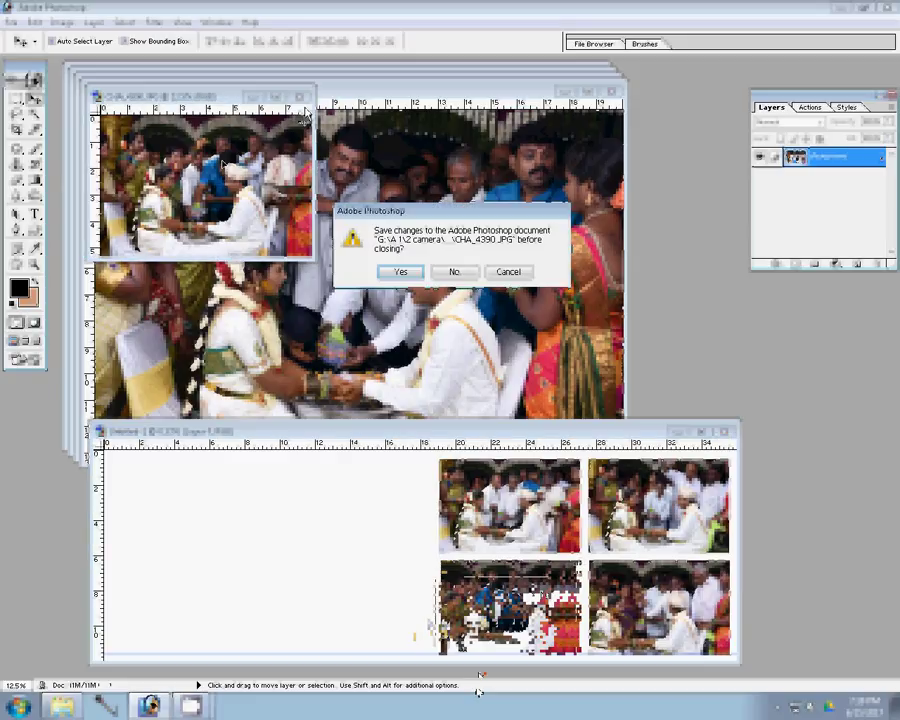
{"action": "left_click", "coordinate": [455, 273]}
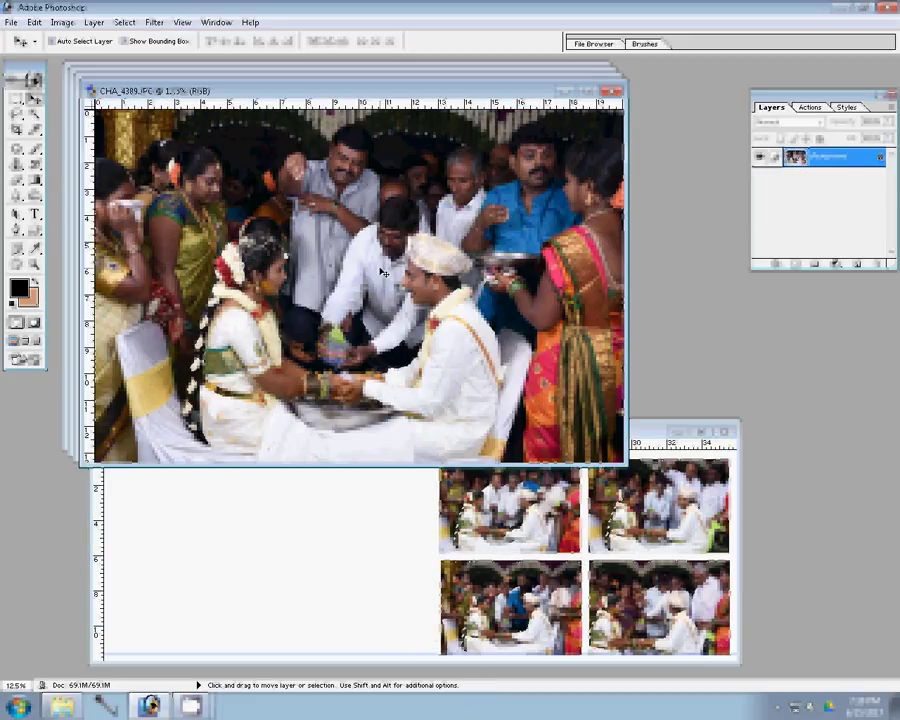
{"action": "key", "text": "ctrl+alt+i"}
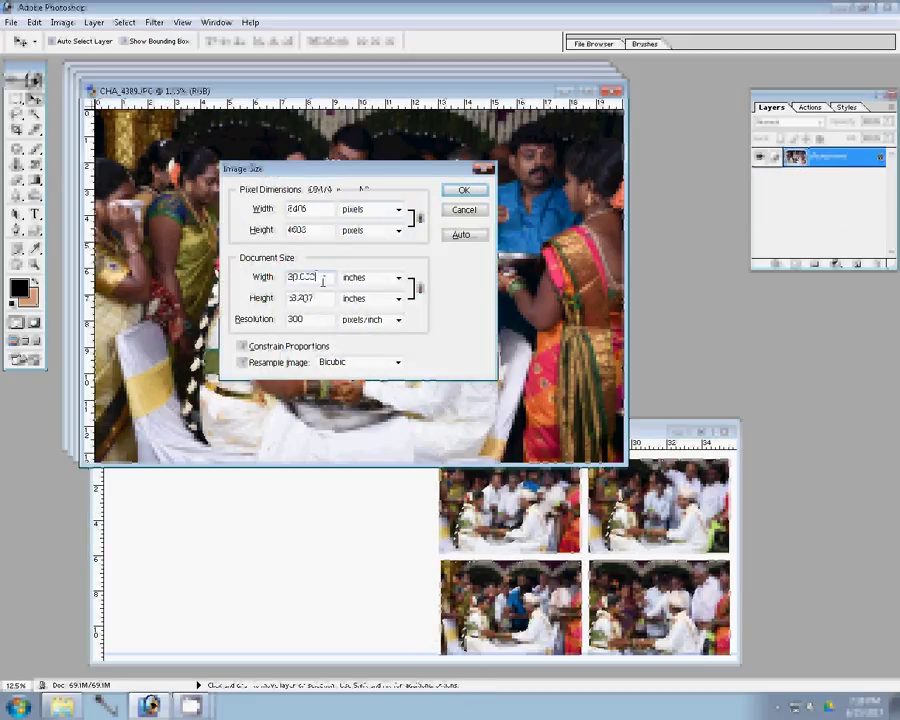
{"action": "key", "text": "Return"}
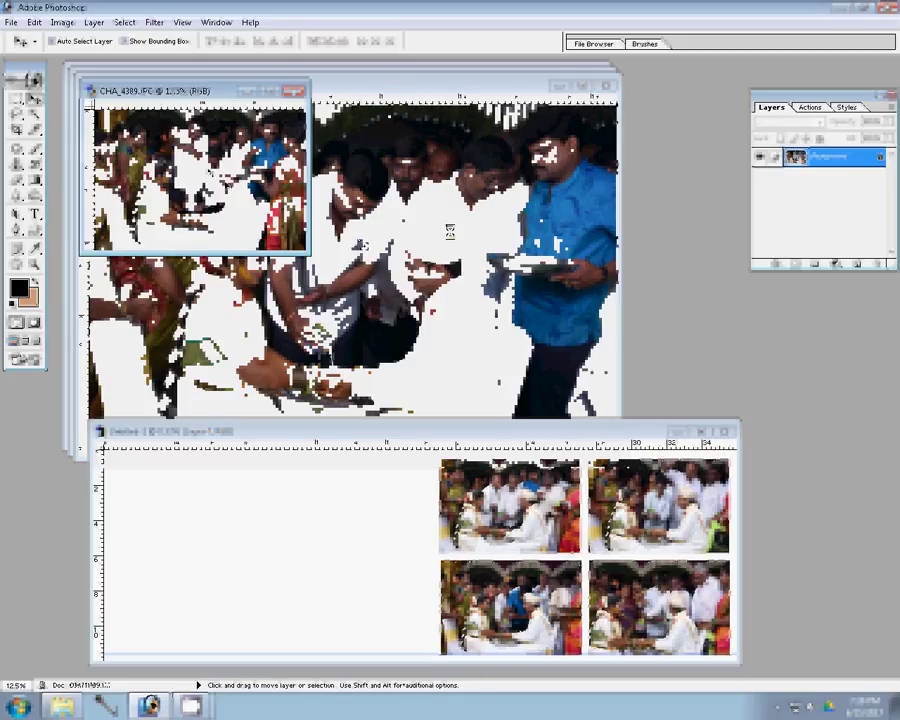
{"action": "left_click_drag", "start_coordinate": [345, 483], "coordinate": [354, 490]}
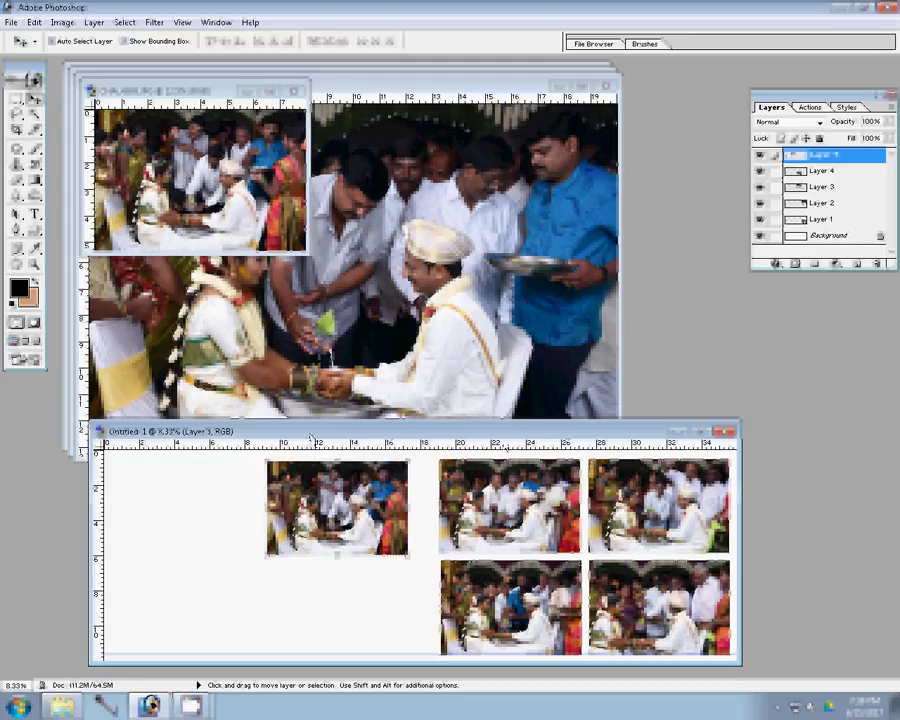
- Discard CHA_4389, resize CHA_4386 with a value of 30, and place it top-left
{"action": "left_click", "coordinate": [293, 92]}
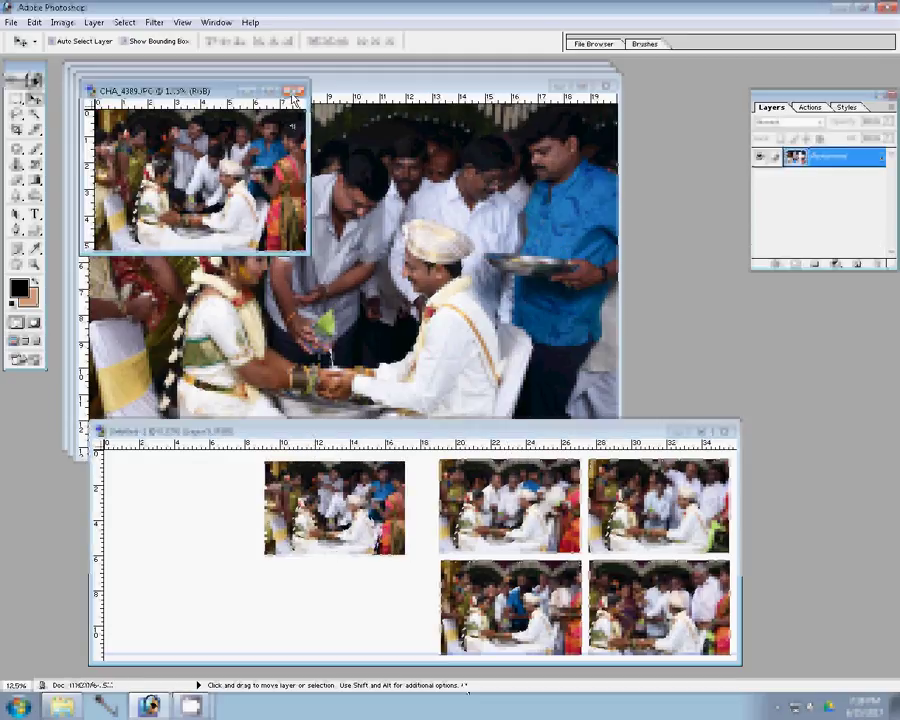
{"action": "left_click", "coordinate": [293, 92]}
{"action": "left_click", "coordinate": [450, 268]}
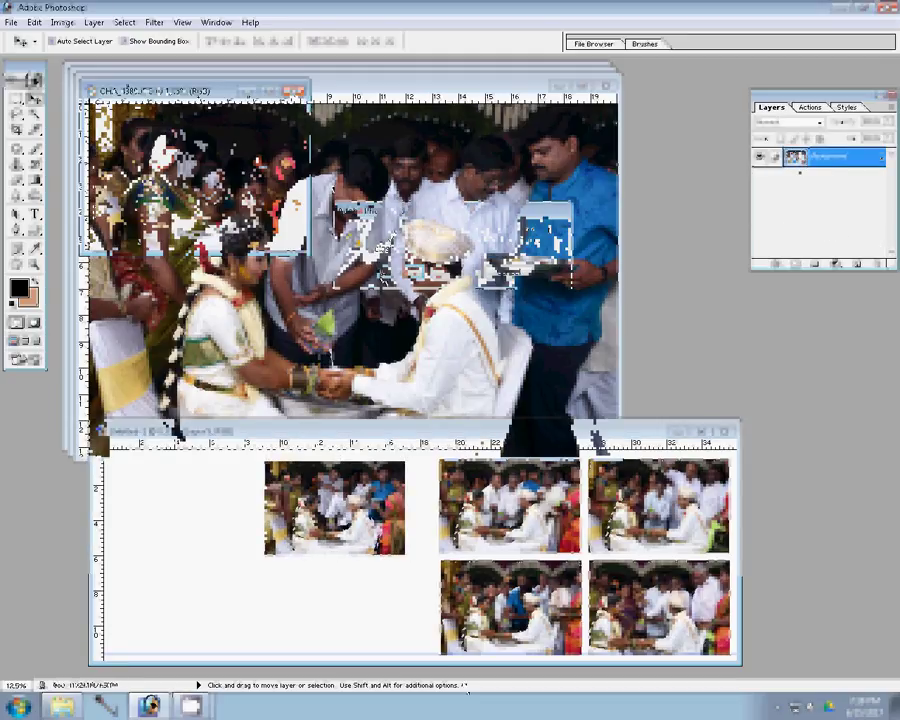
{"action": "key", "text": "ctrl+alt+i"}
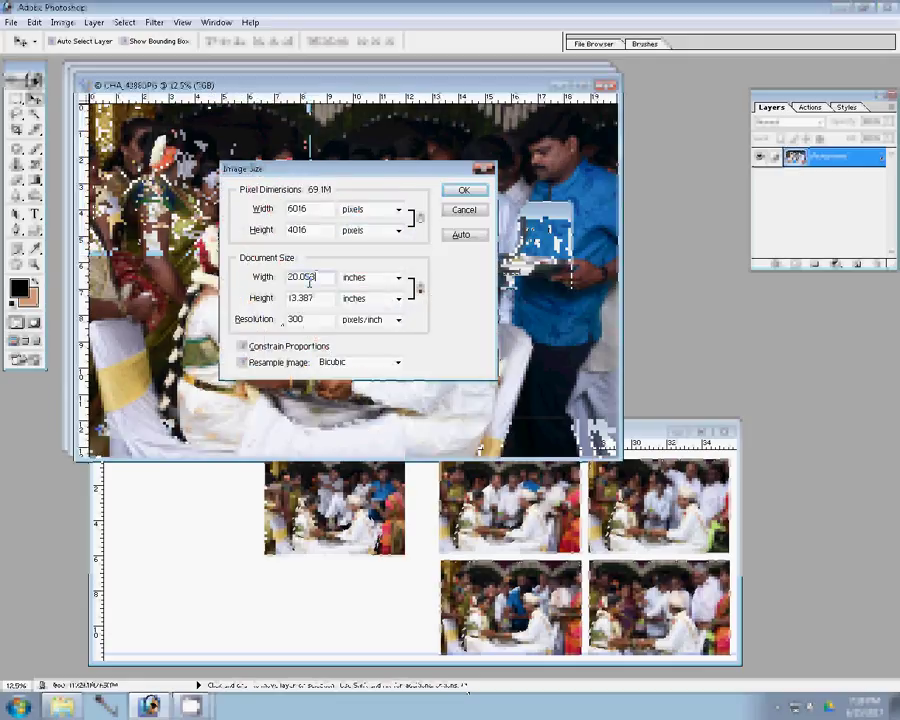
{"action": "type", "text": "30"}
{"action": "left_click", "coordinate": [463, 190]}
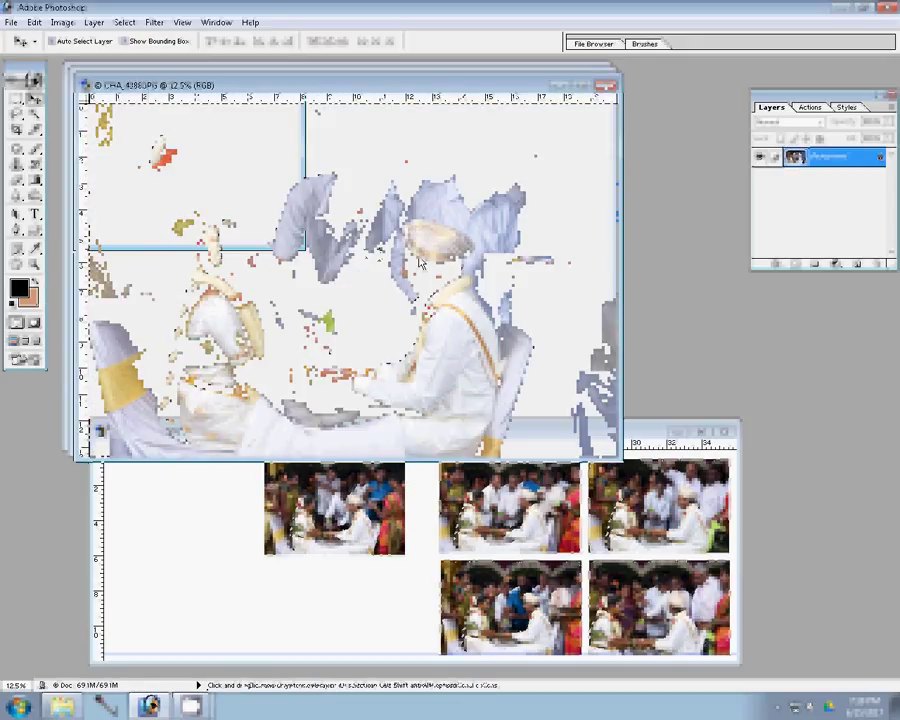
{"action": "left_click_drag", "start_coordinate": [365, 252], "coordinate": [243, 516]}
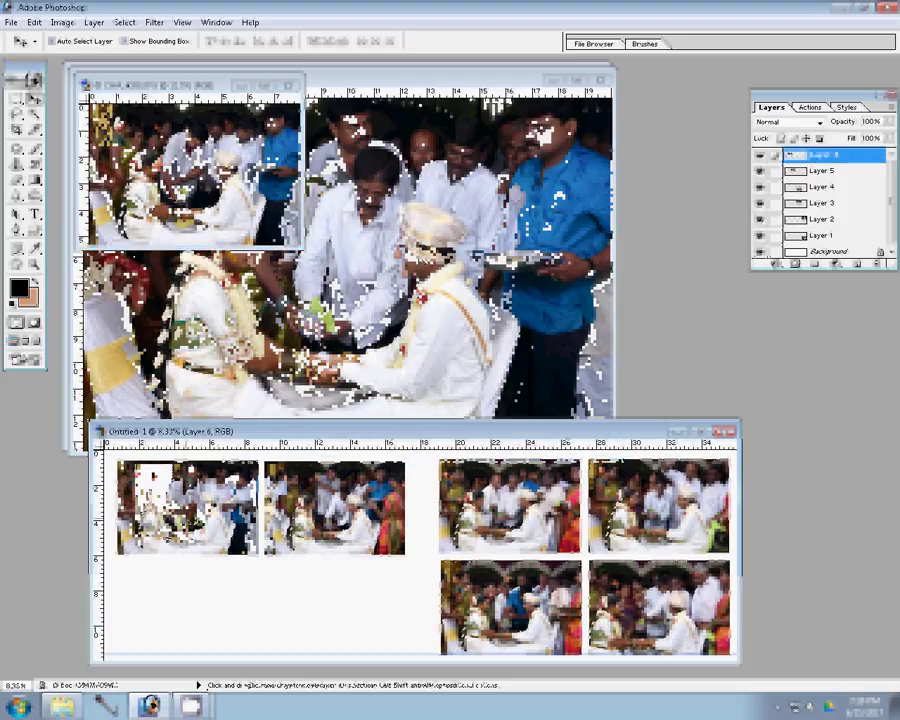
- Resize CHA_4387 and CHA_4394 and fill the two empty bottom-row slots, closing sources unsaved
{"action": "key", "text": "ctrl+w"}
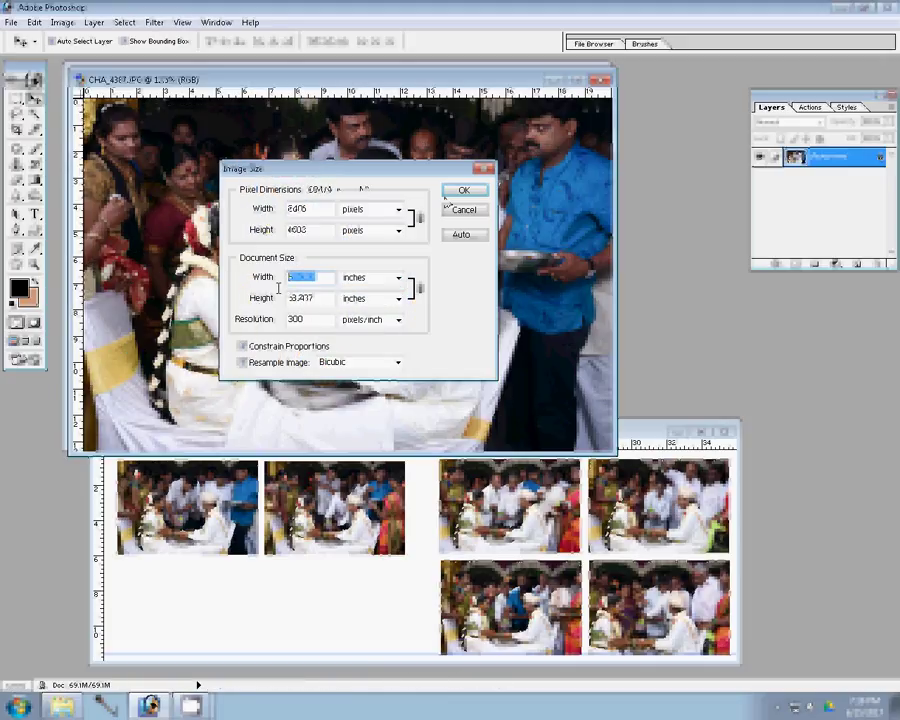
{"action": "left_click", "coordinate": [463, 190]}
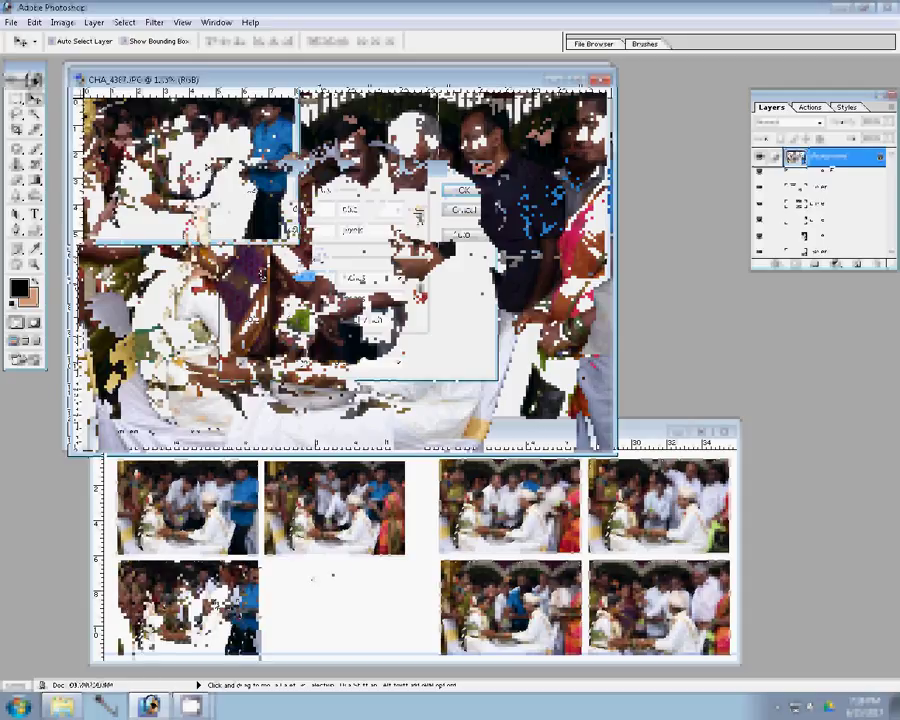
{"action": "left_click", "coordinate": [289, 79]}
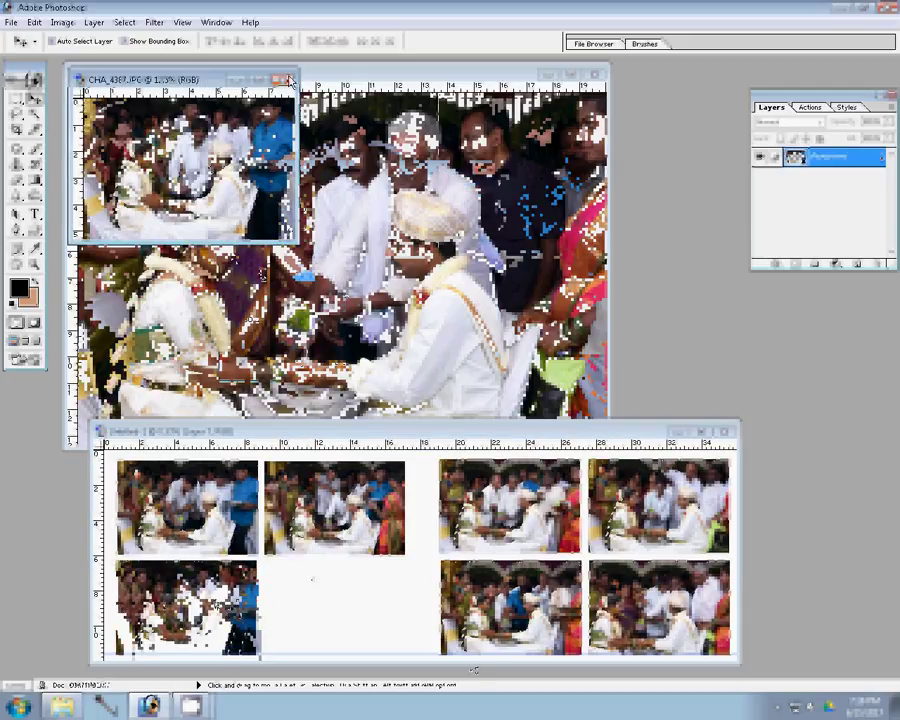
{"action": "left_click", "coordinate": [456, 274]}
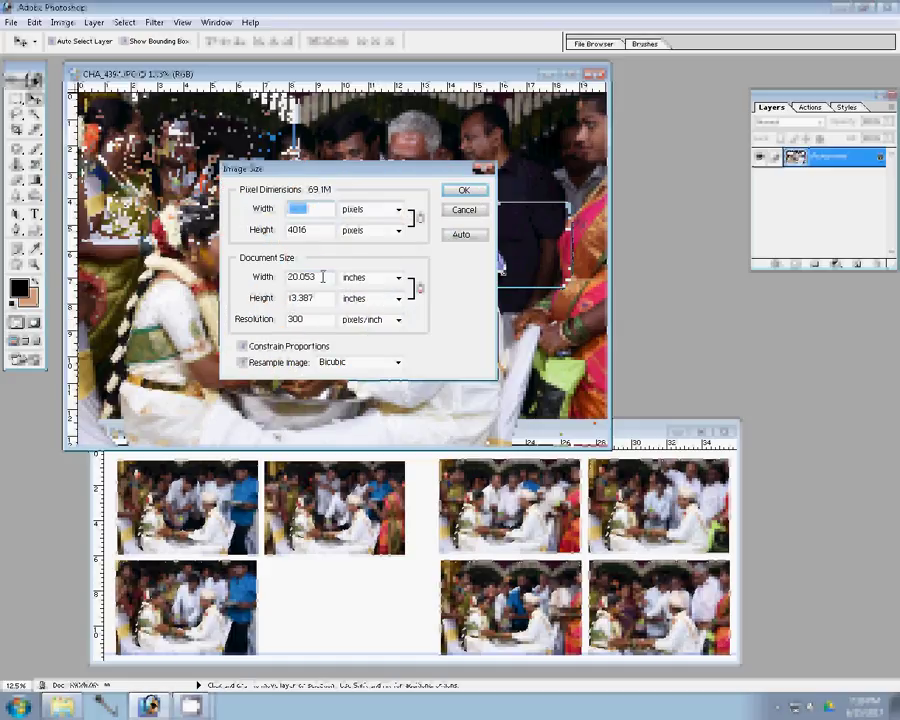
{"action": "left_click", "coordinate": [452, 190]}
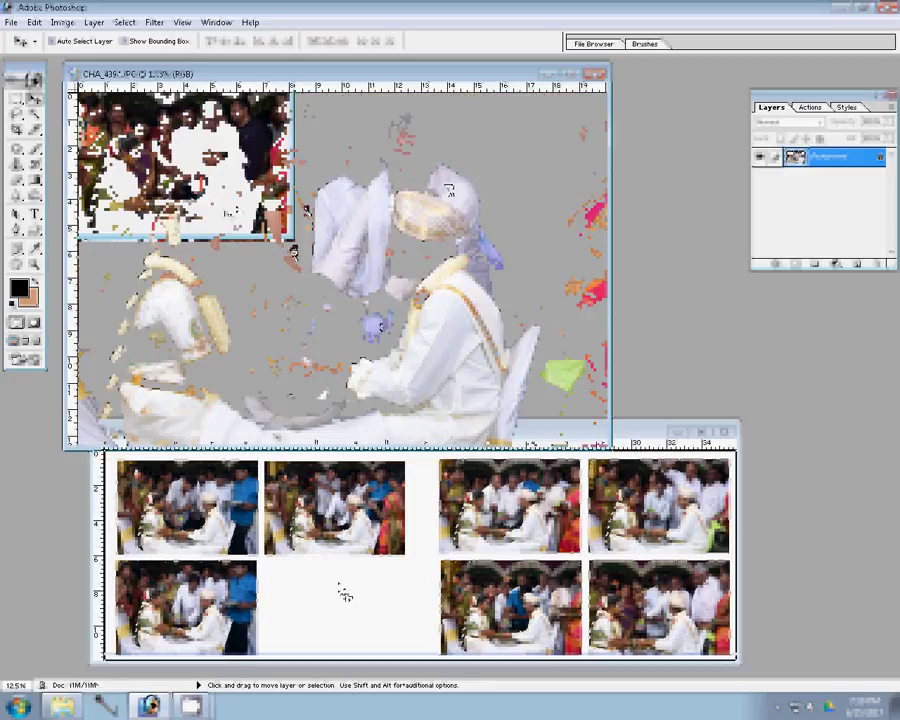
{"action": "left_click_drag", "start_coordinate": [236, 210], "coordinate": [335, 605]}
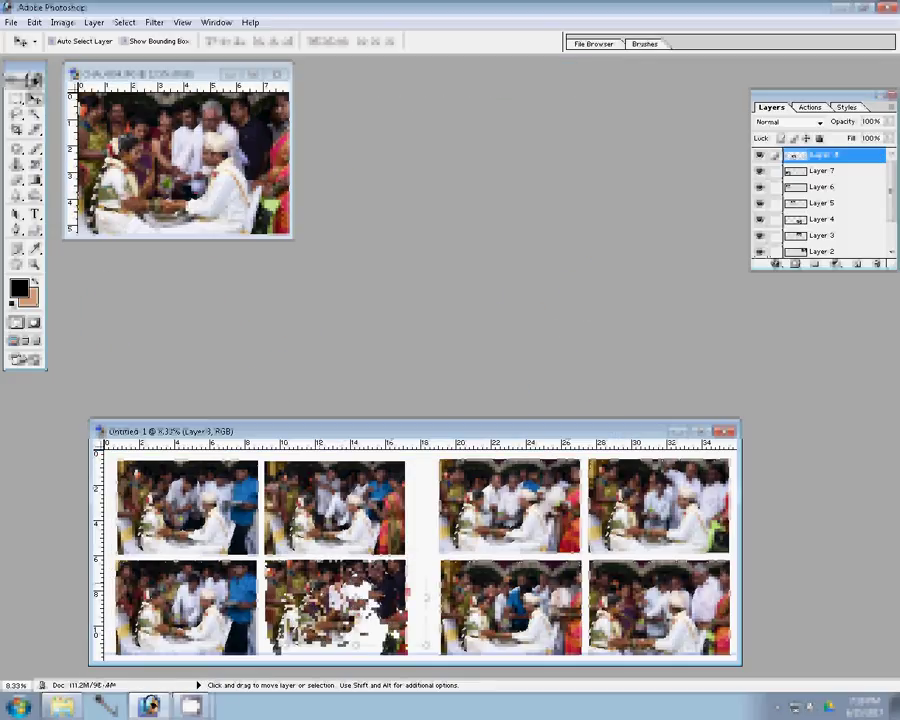
- Close CHA_4394 without saving and merge the photo layers into one layer
{"action": "left_click", "coordinate": [216, 180]}
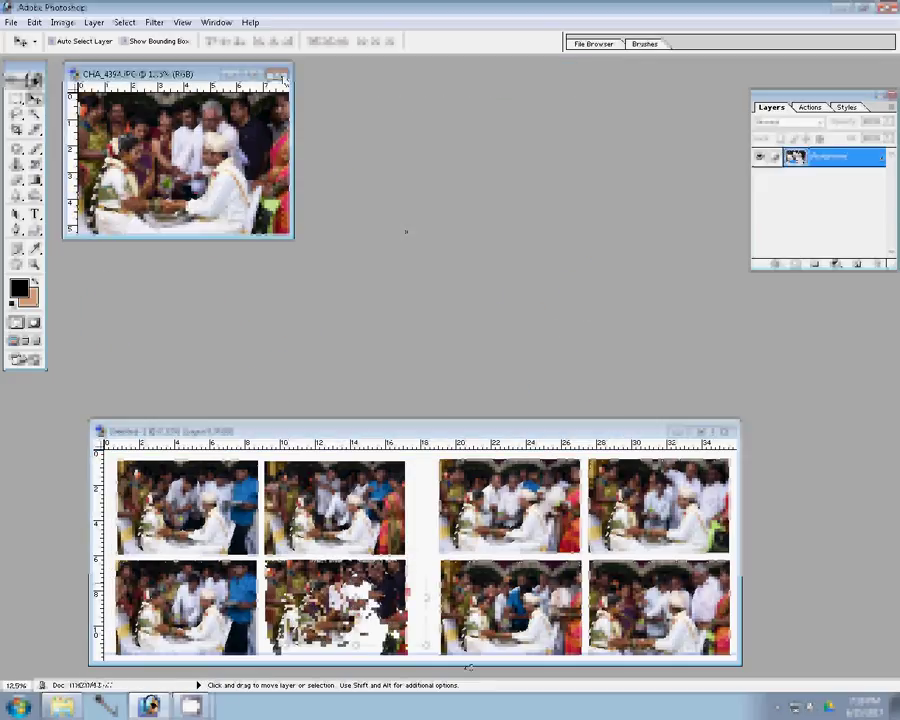
{"action": "key", "text": "ctrl+w"}
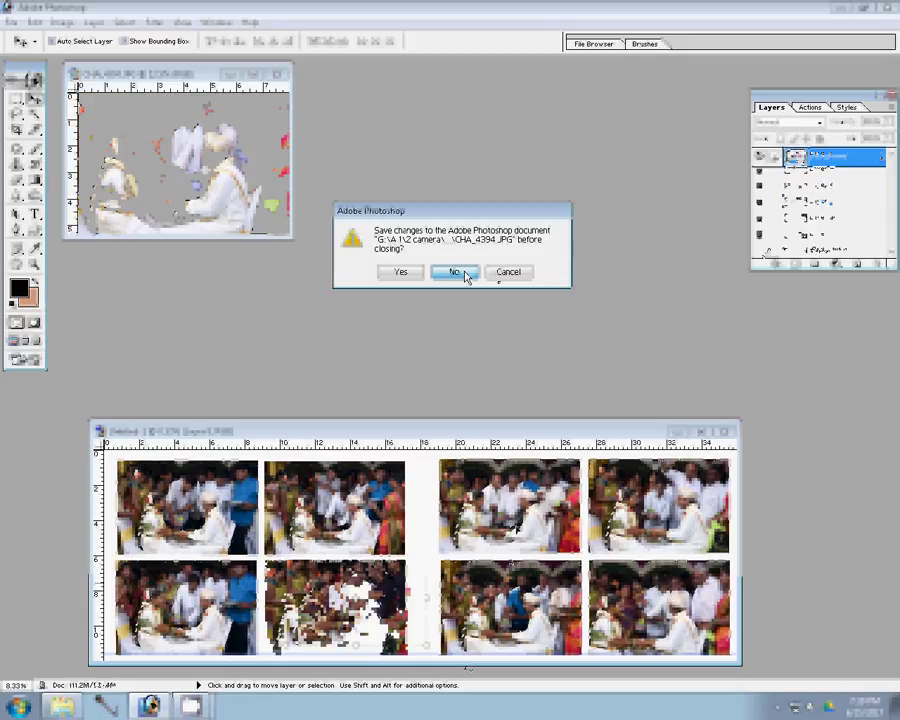
{"action": "left_click", "coordinate": [465, 273]}
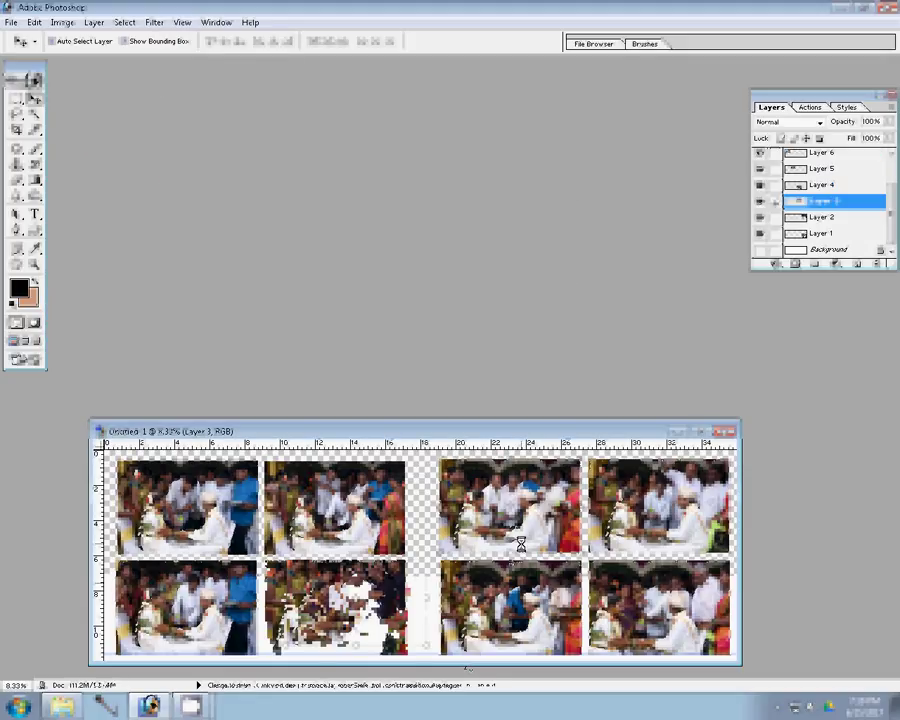
{"action": "key", "text": "shift+ctrl+e"}
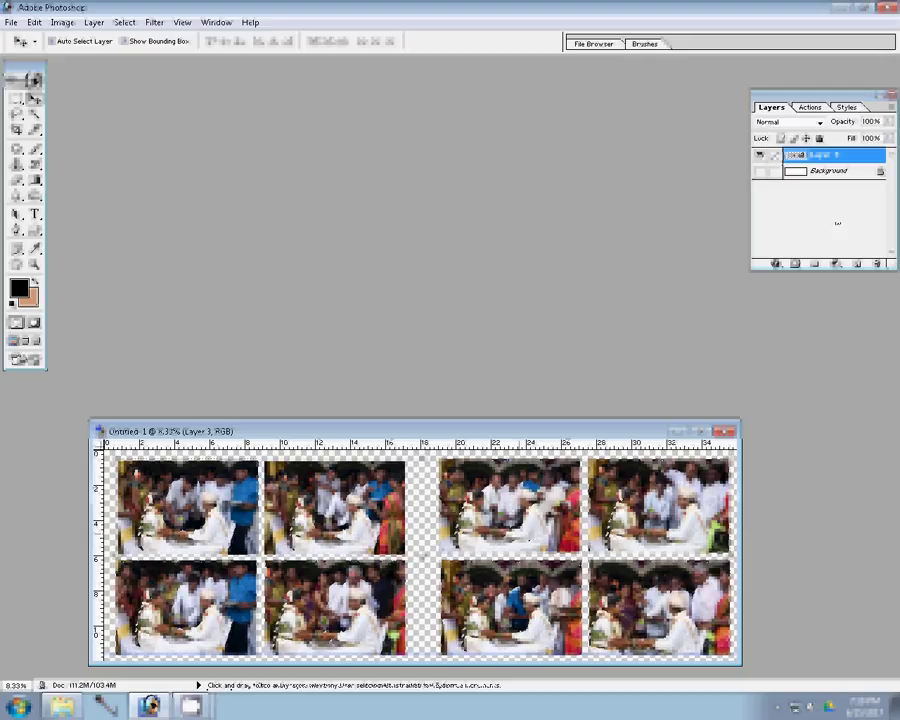
- Add a 3 px Stroke layer effect with Pattern fill type to the merged photos
{"action": "left_click", "coordinate": [773, 265]}
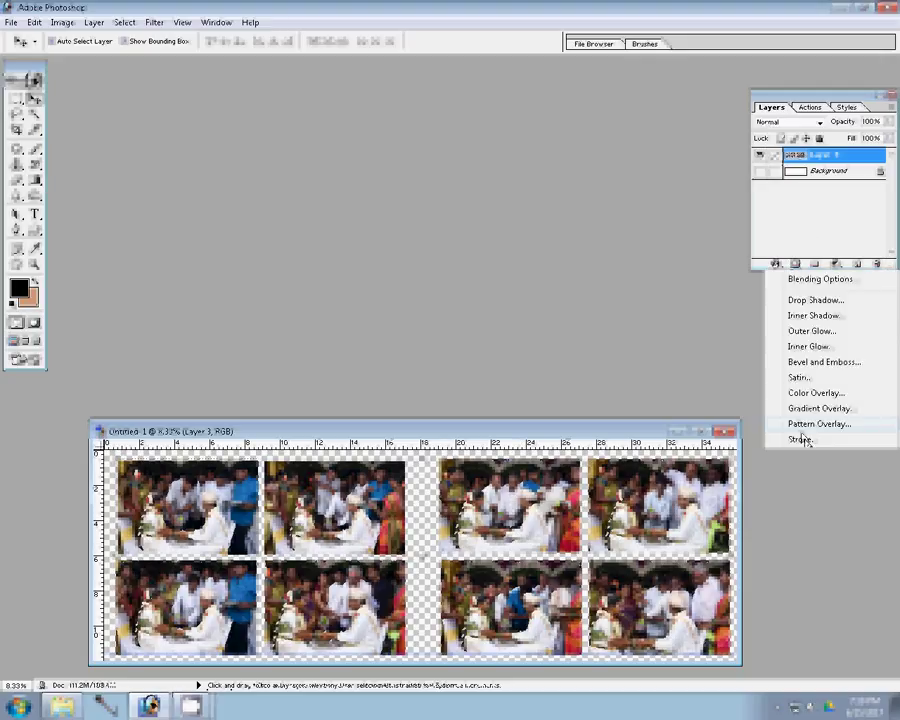
{"action": "left_click", "coordinate": [800, 439]}
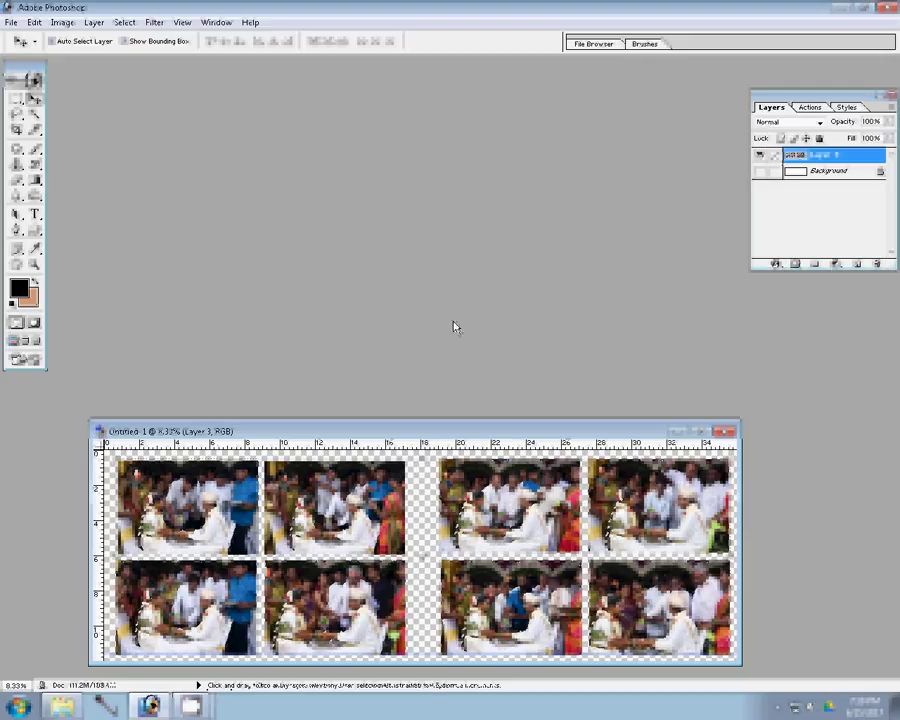
{"action": "left_click", "coordinate": [508, 406]}
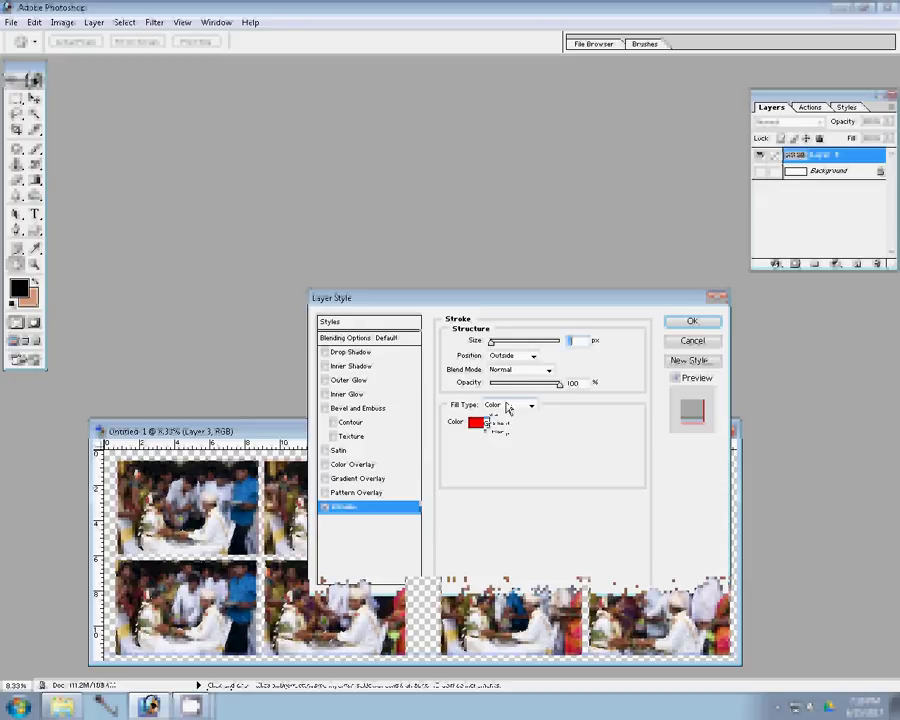
{"action": "left_click", "coordinate": [508, 433]}
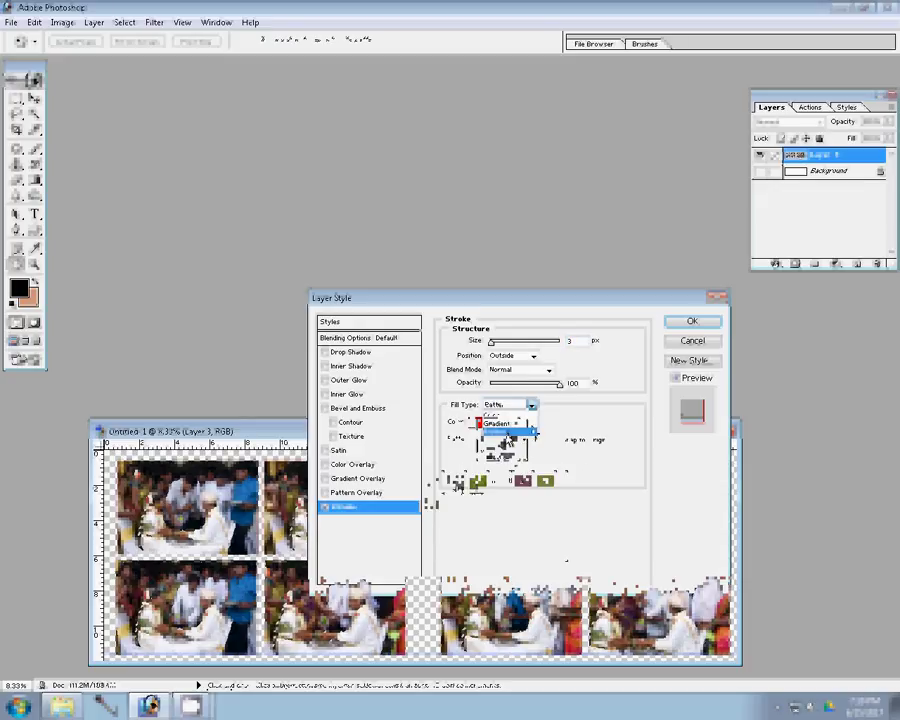
{"action": "left_click", "coordinate": [508, 441]}
{"action": "left_click", "coordinate": [584, 361]}
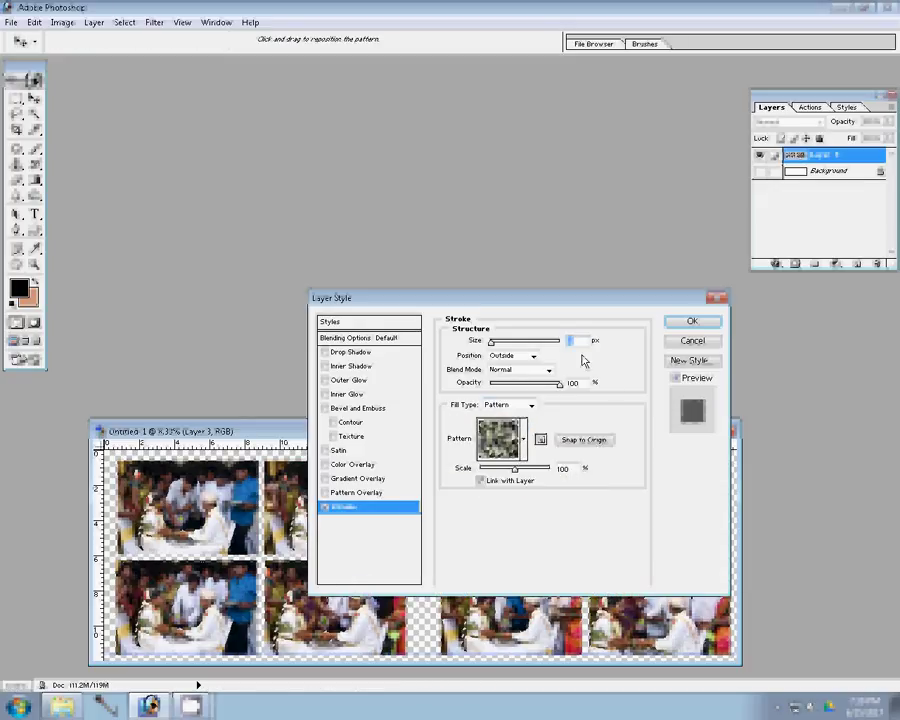
{"action": "type", "text": "3"}
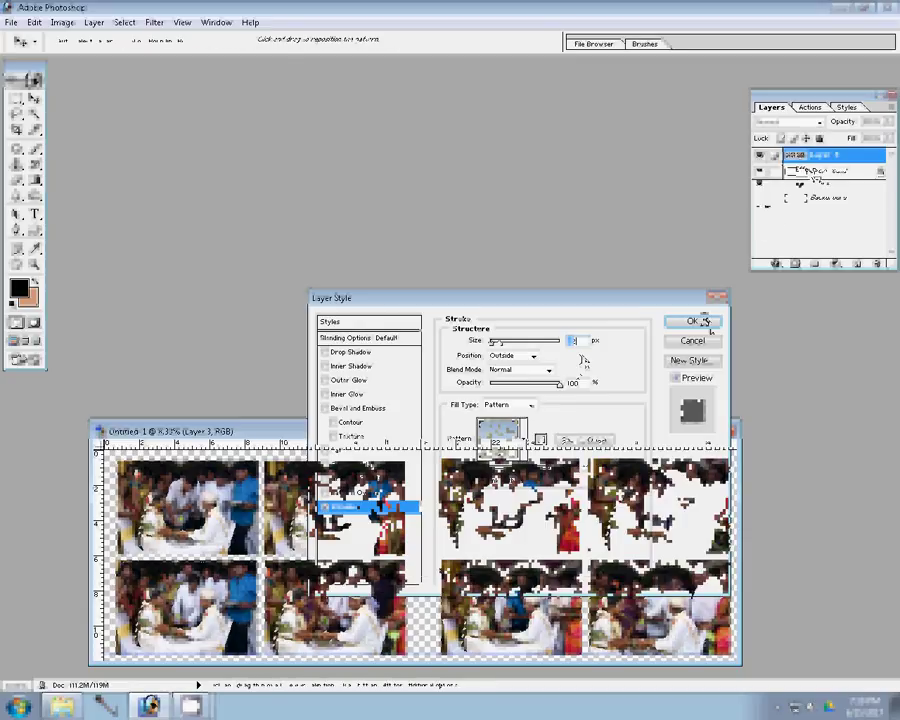
{"action": "left_click", "coordinate": [703, 322]}
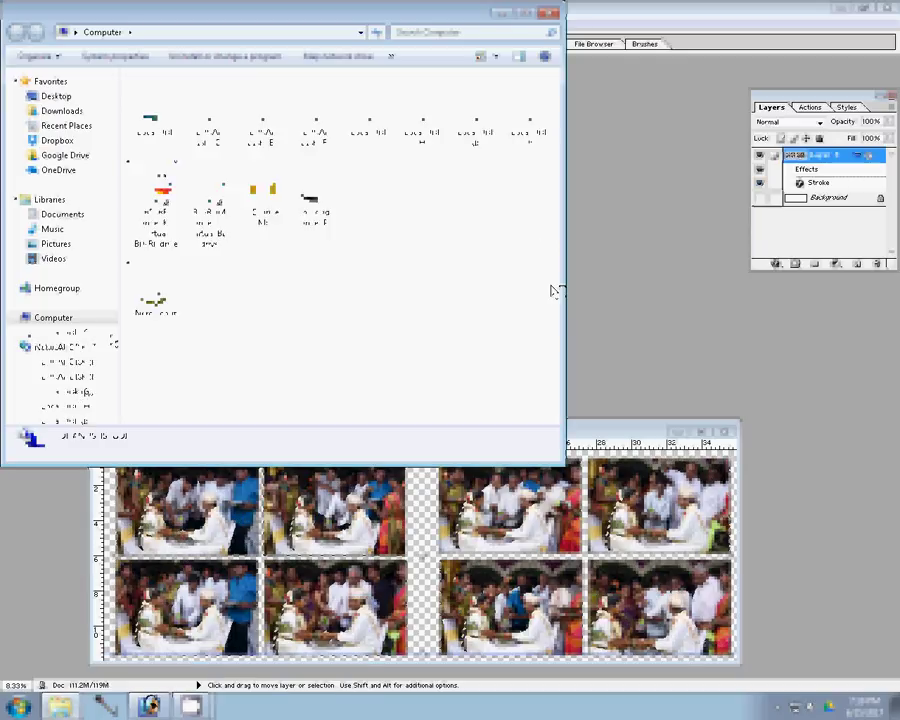
- On Local Disk (J:) in scenery images, view Large Icons, then open waterfall image 12 from the cd folder
{"action": "left_click", "coordinate": [81, 368]}
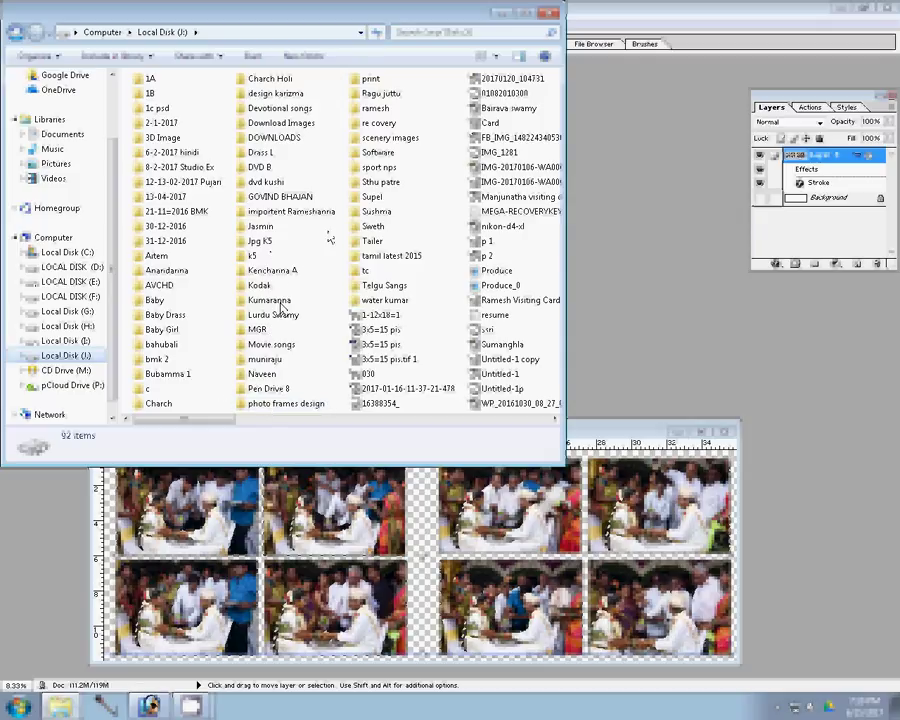
{"action": "double_click", "coordinate": [381, 124]}
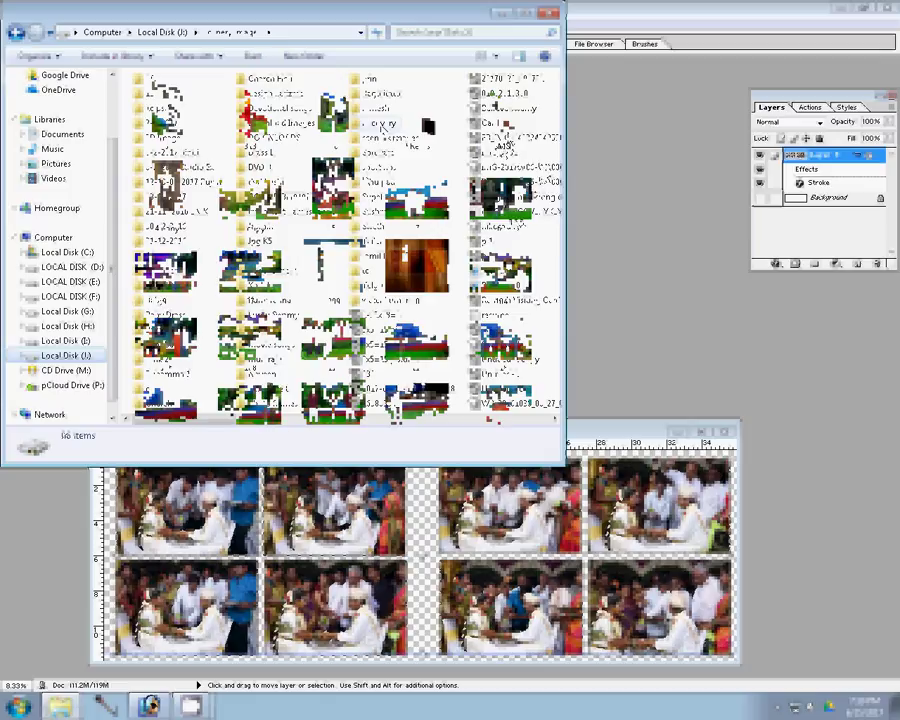
{"action": "double_click", "coordinate": [382, 126]}
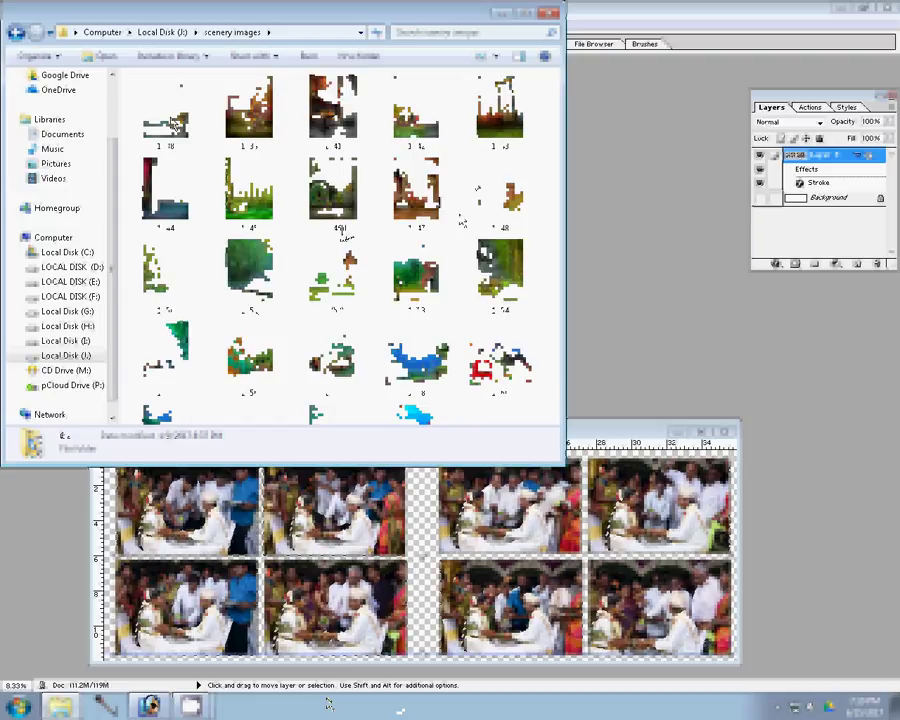
{"action": "double_click", "coordinate": [270, 191]}
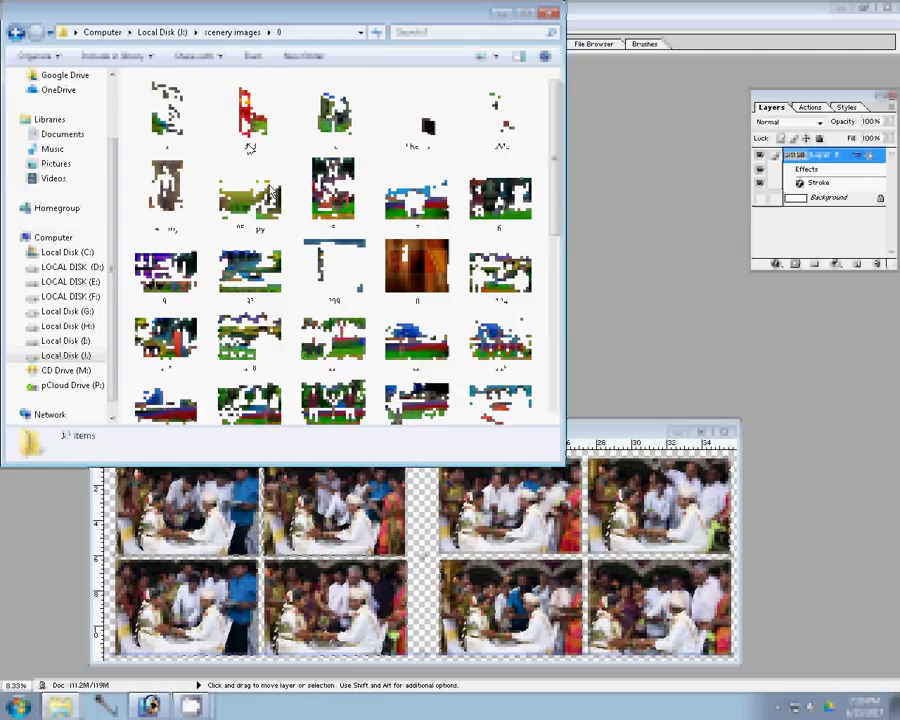
{"action": "left_click", "coordinate": [530, 56]}
{"action": "left_click", "coordinate": [566, 42]}
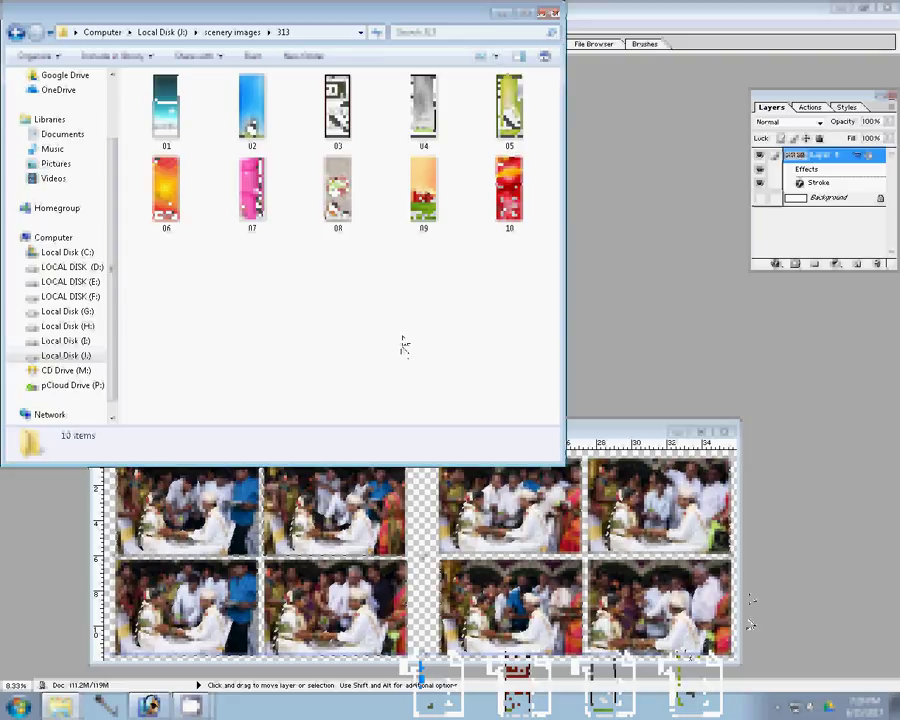
{"action": "key", "text": "BackSpace"}
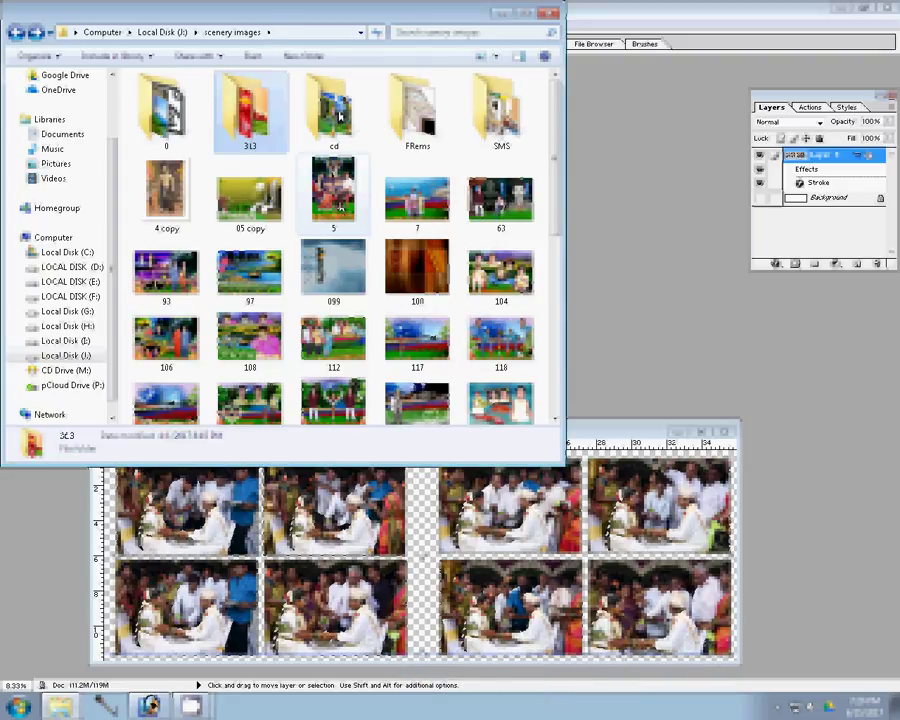
{"action": "double_click", "coordinate": [338, 112]}
{"action": "key", "text": "Down"}
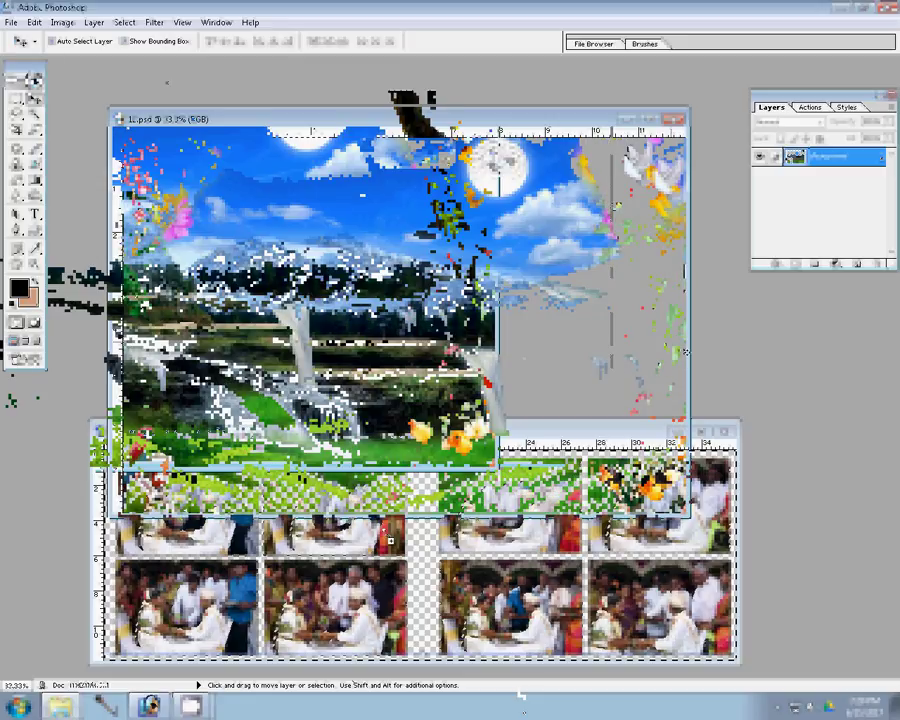
- Bring the waterfall scenery into Untitled-1 and fit it to the left half
{"action": "left_click_drag", "start_coordinate": [300, 300], "coordinate": [255, 503]}
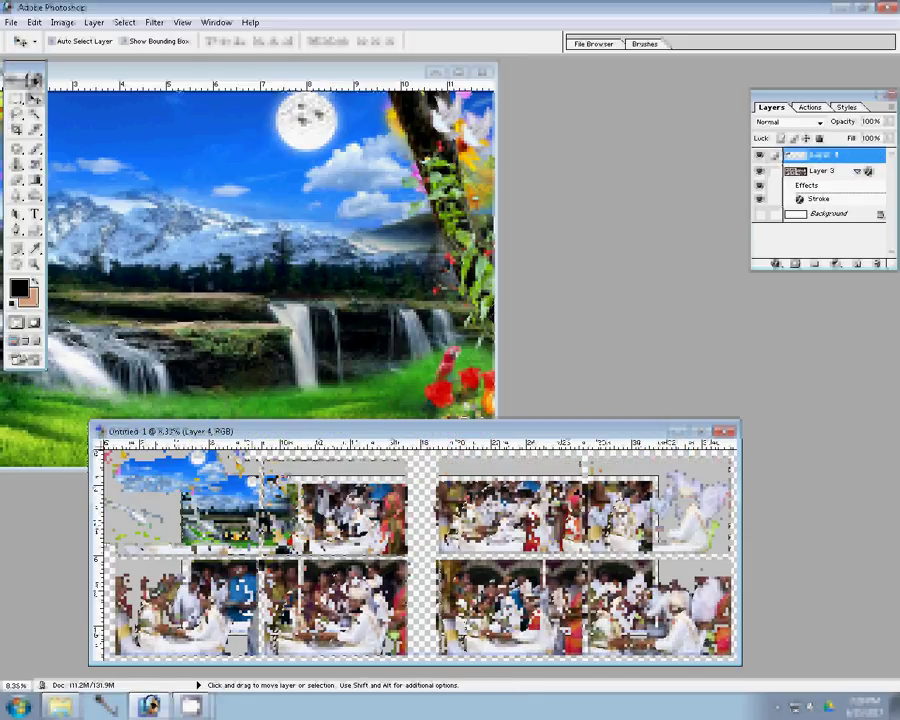
{"action": "key", "text": "ctrl+t"}
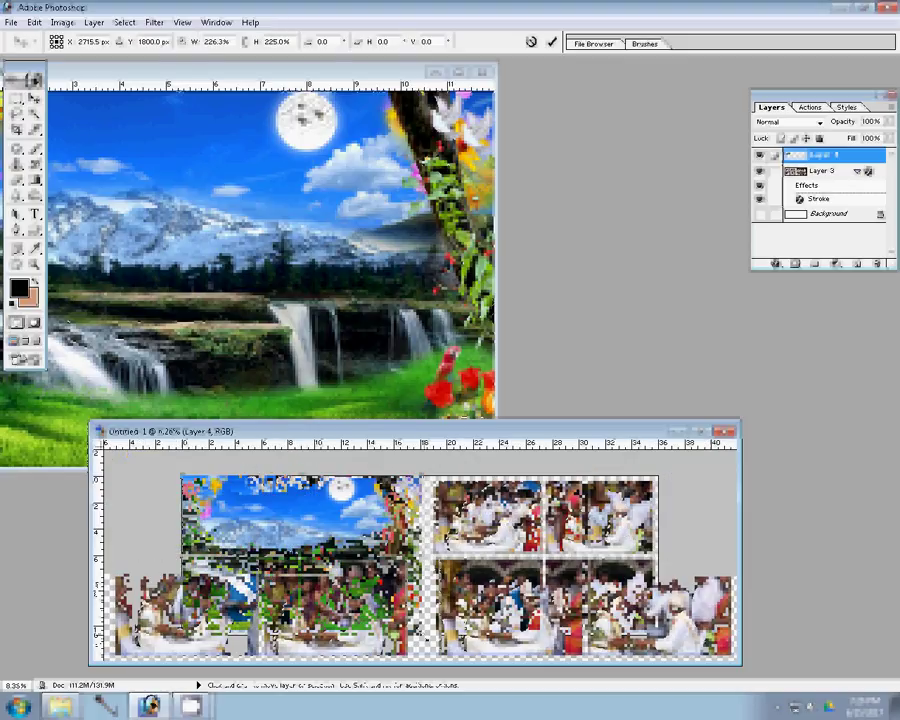
{"action": "left_click_drag", "start_coordinate": [420, 565], "coordinate": [414, 565]}
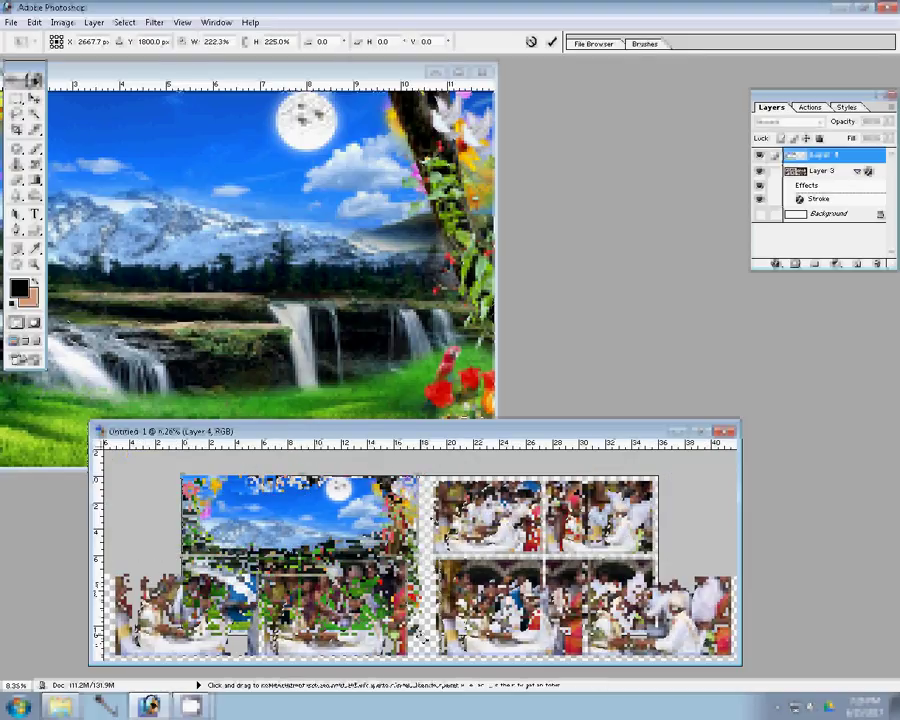
{"action": "key", "text": "Return"}
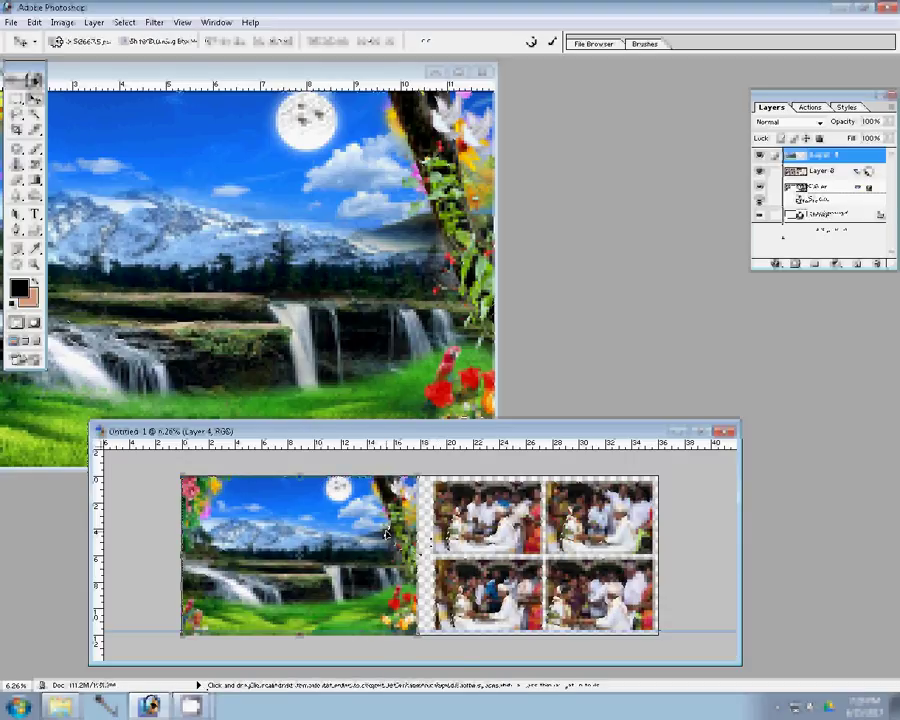
- Duplicate the scenery, flip the copy horizontally, and stretch it to close the centre seam
{"action": "key", "text": "ctrl+j"}
{"action": "key", "text": "ctrl+t"}
{"action": "right_click", "coordinate": [386, 533]}
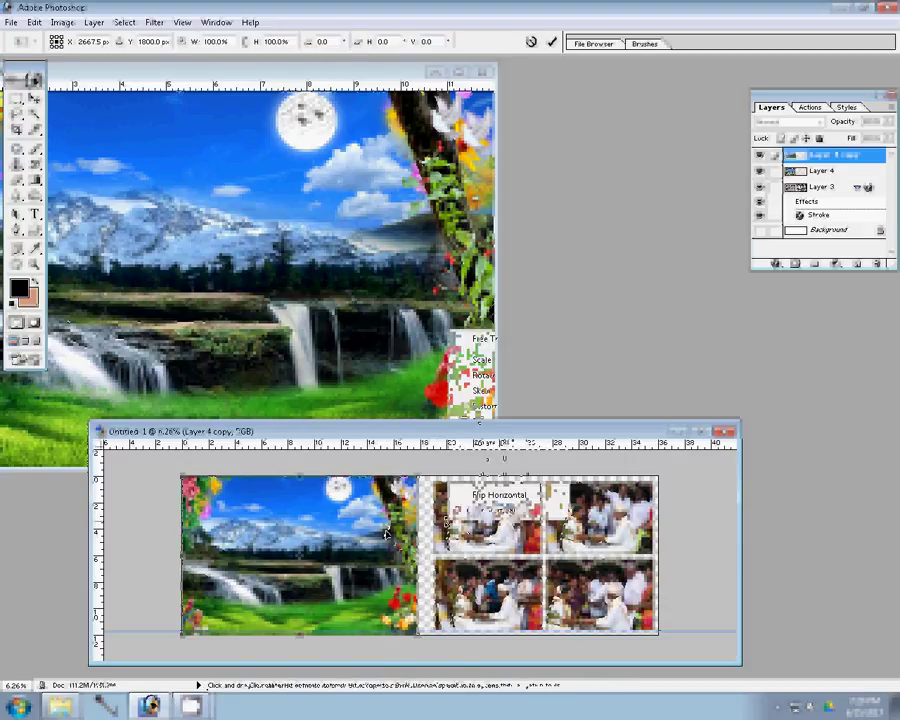
{"action": "left_click", "coordinate": [499, 495]}
{"action": "key", "text": "Return"}
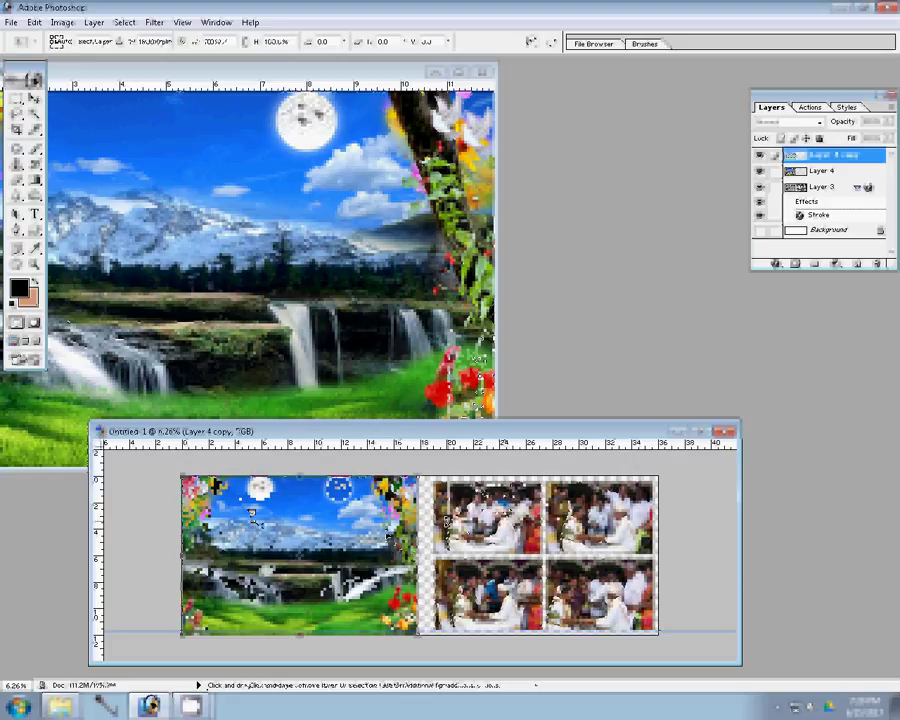
{"action": "key", "text": "Return"}
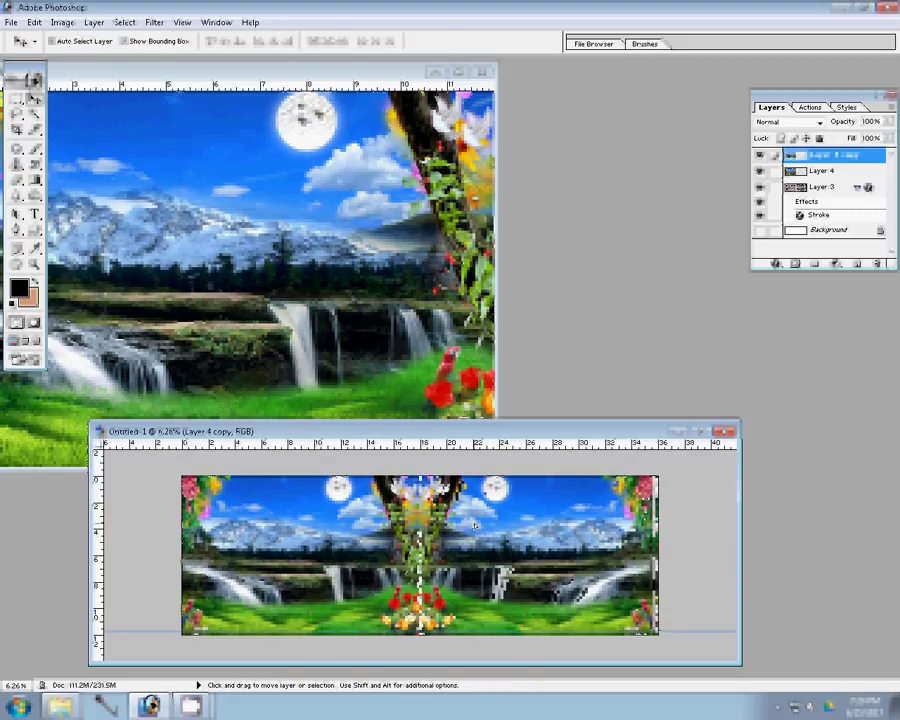
{"action": "key", "text": "ctrl+t"}
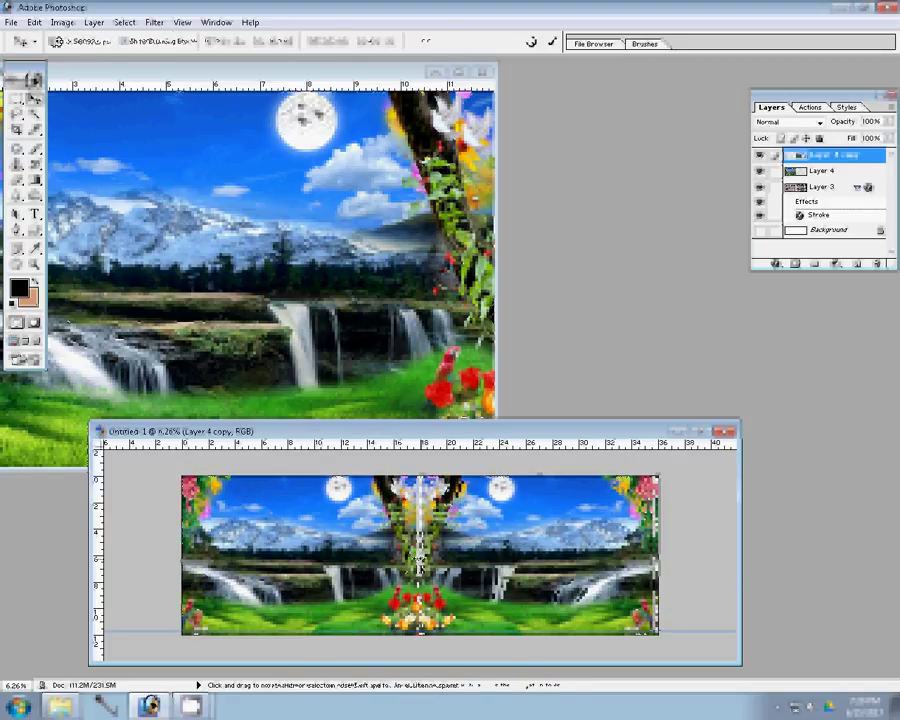
{"action": "left_click_drag", "start_coordinate": [420, 555], "coordinate": [427, 555]}
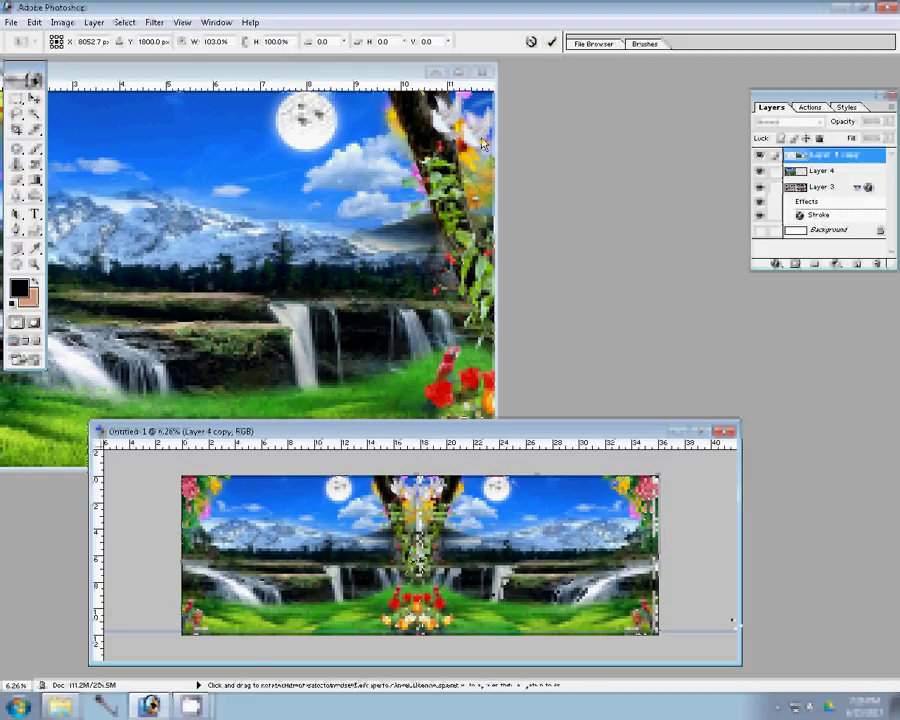
- Send Layer 4 copy and Layer 4 below the photo layer, dismissing the accidental print preview
{"action": "left_click", "coordinate": [551, 41]}
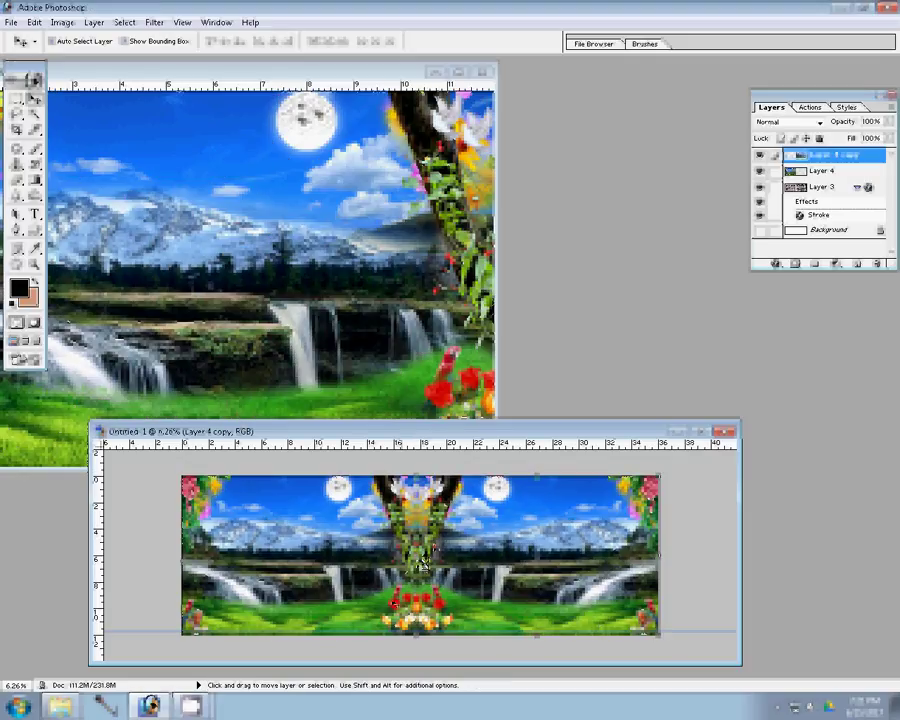
{"action": "key", "text": "ctrl+bracketleft"}
{"action": "key", "text": "ctrl+bracketleft"}
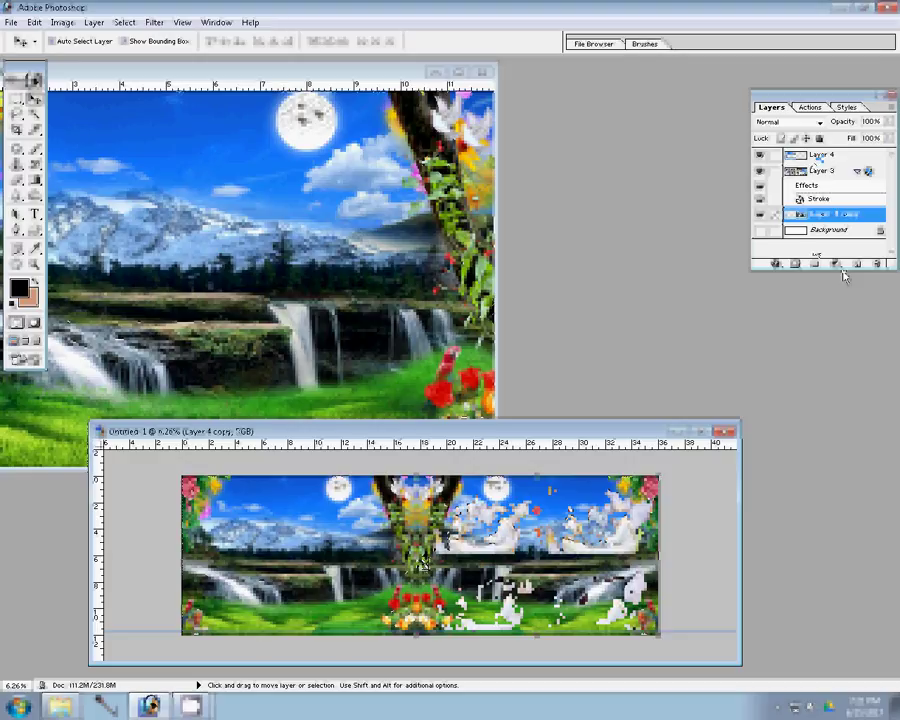
{"action": "key", "text": "ctrl+alt+p"}
{"action": "left_click", "coordinate": [560, 130]}
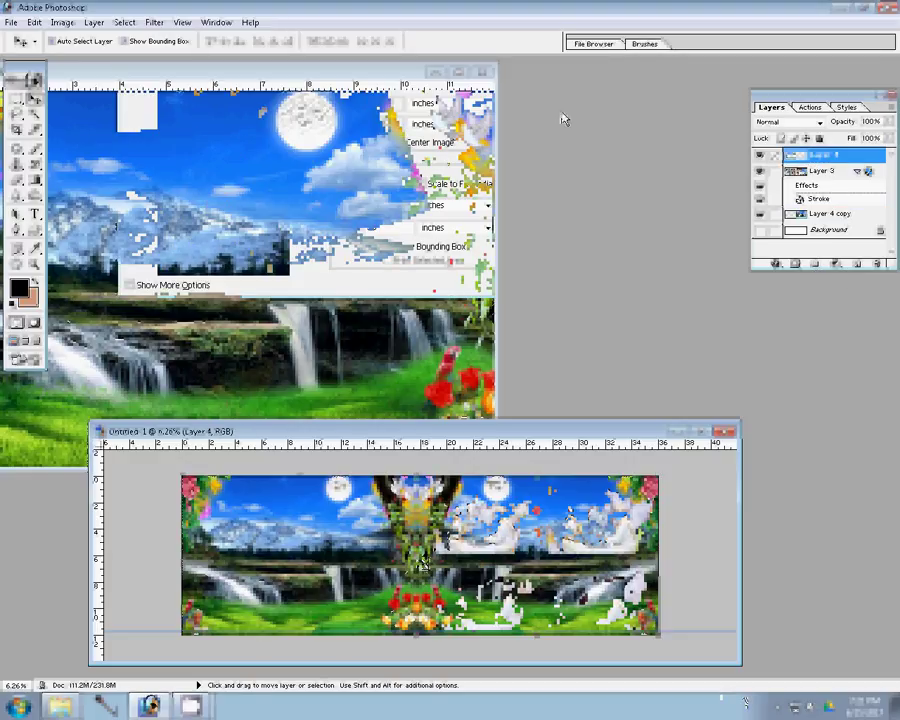
{"action": "key", "text": "ctrl+bracketleft"}
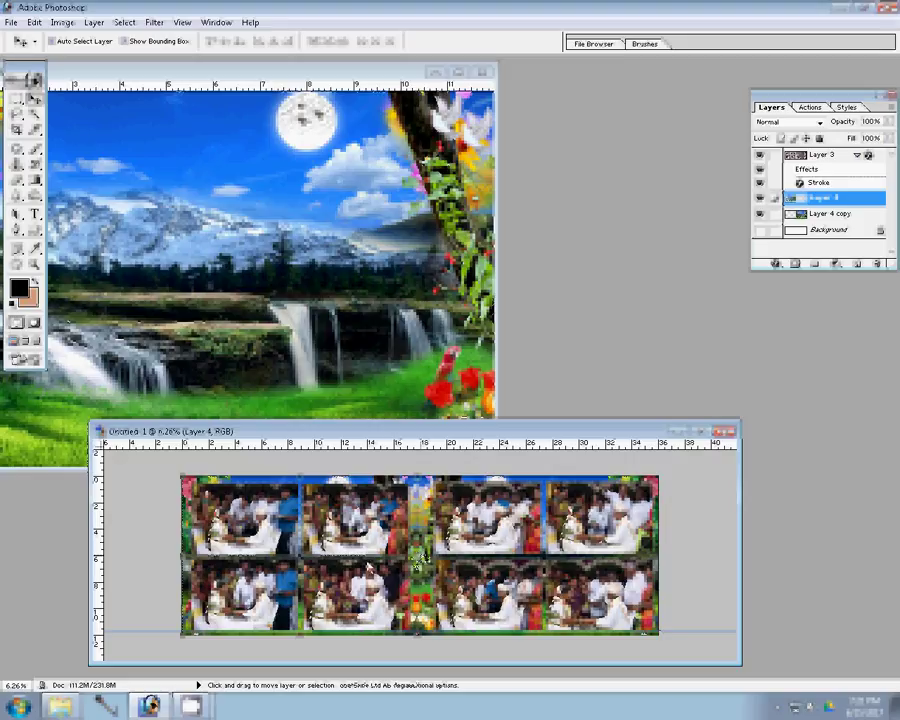
{"action": "key", "text": "ctrl+s"}
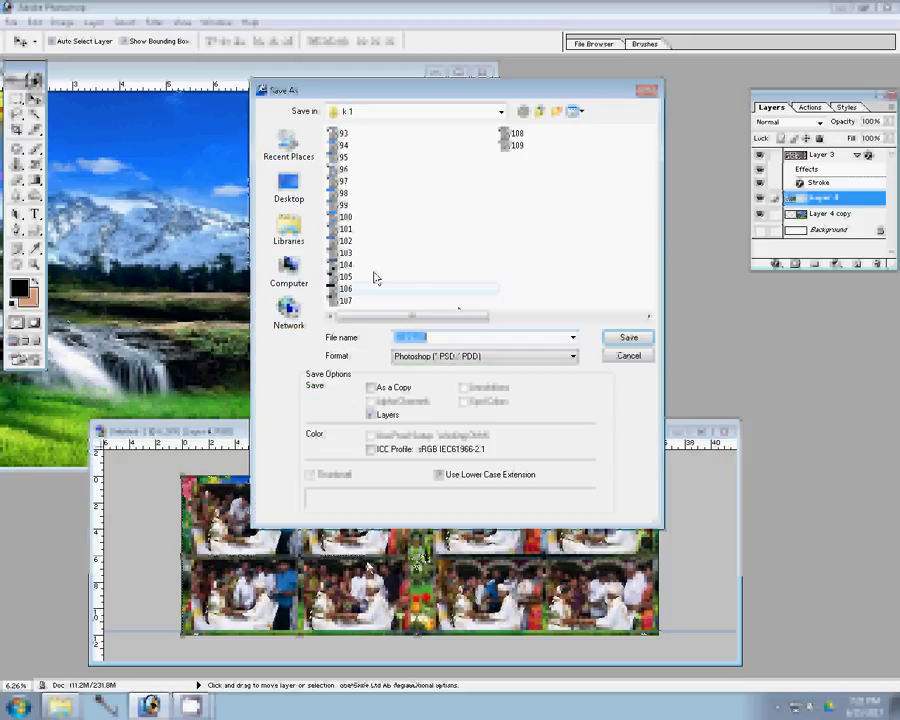
- Save the spread as 110.psd, close it, and start closing the scenery window
{"action": "type", "text": "110"}
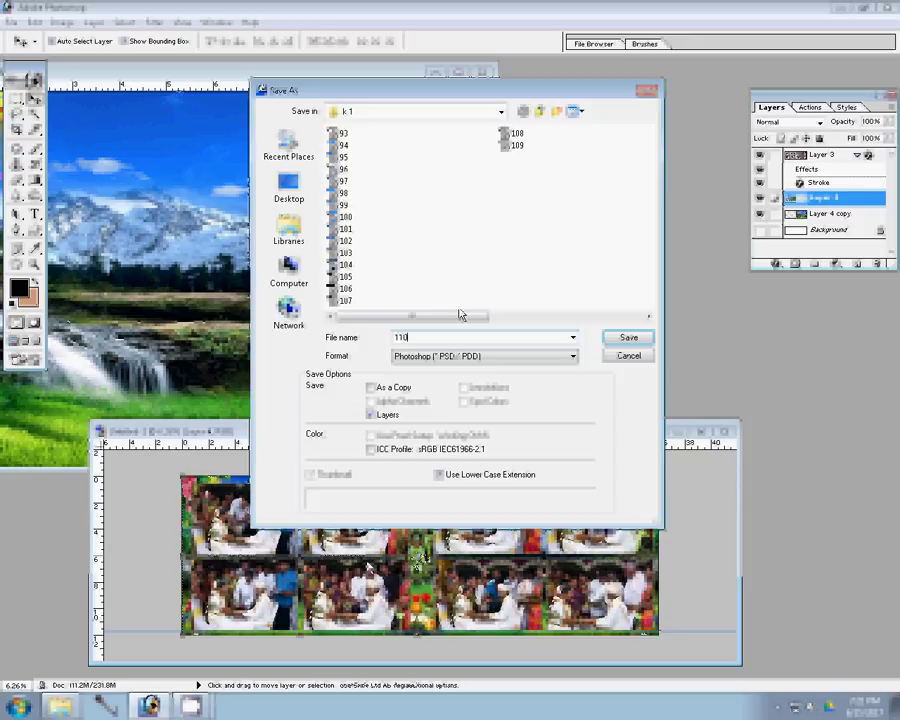
{"action": "left_click", "coordinate": [636, 335]}
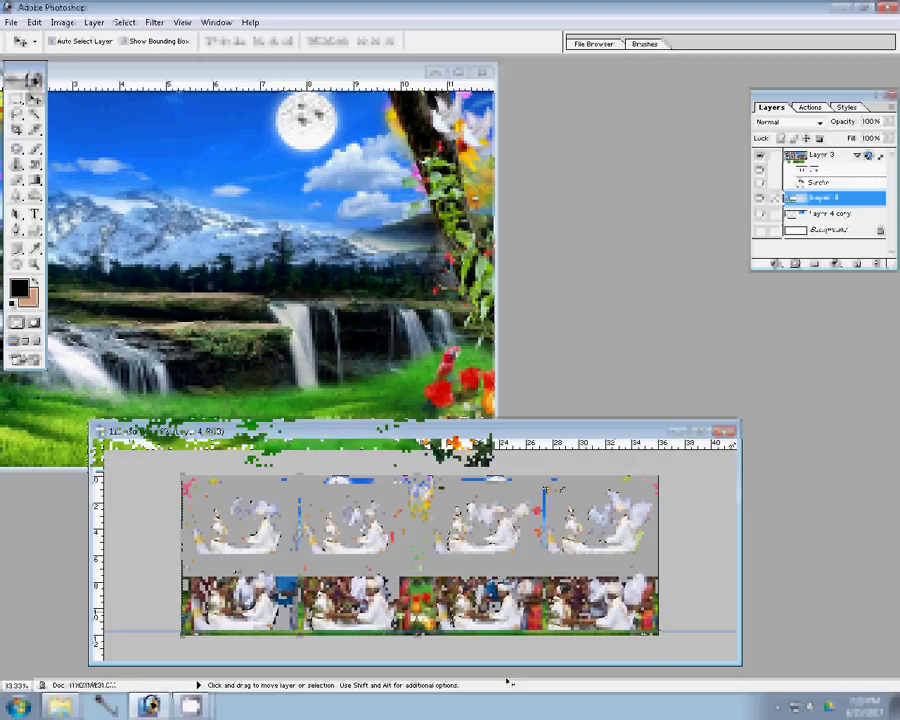
{"action": "left_click", "coordinate": [727, 431]}
{"action": "left_click", "coordinate": [483, 73]}
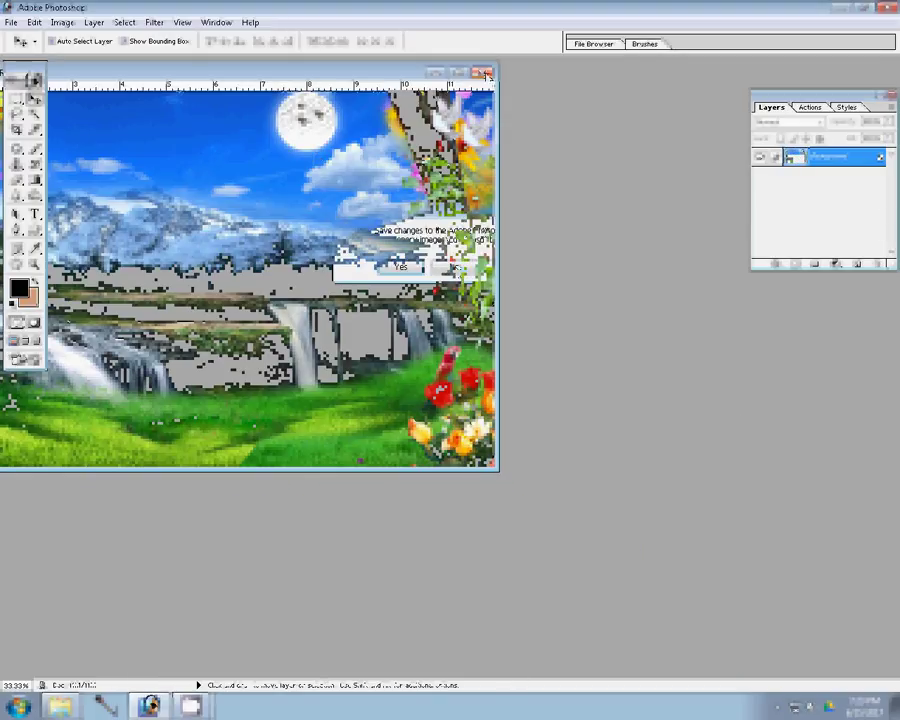